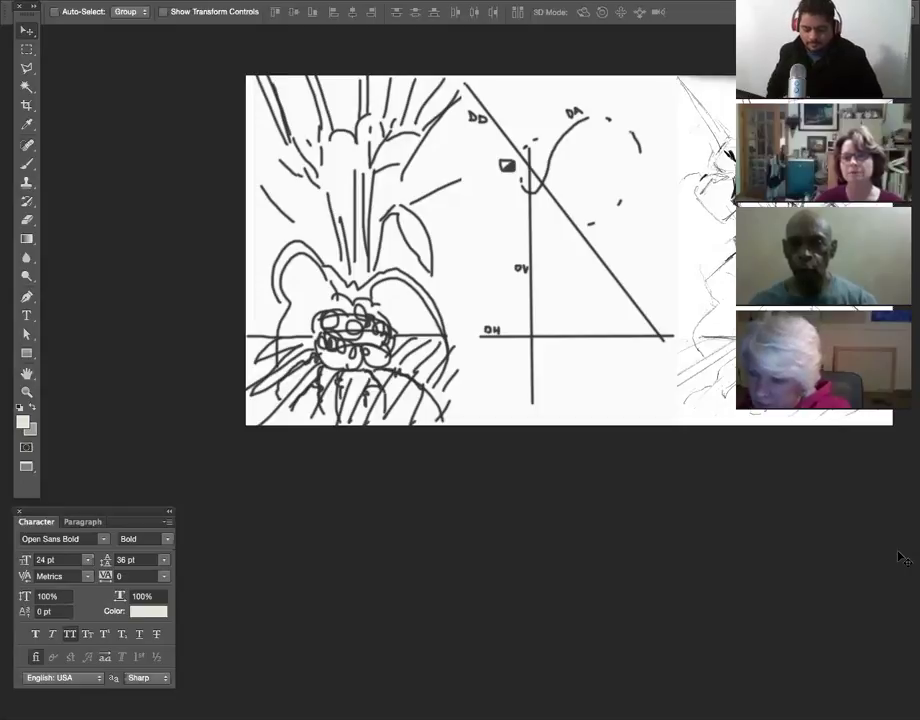
key(h)
drag(700, 429, 693, 460)
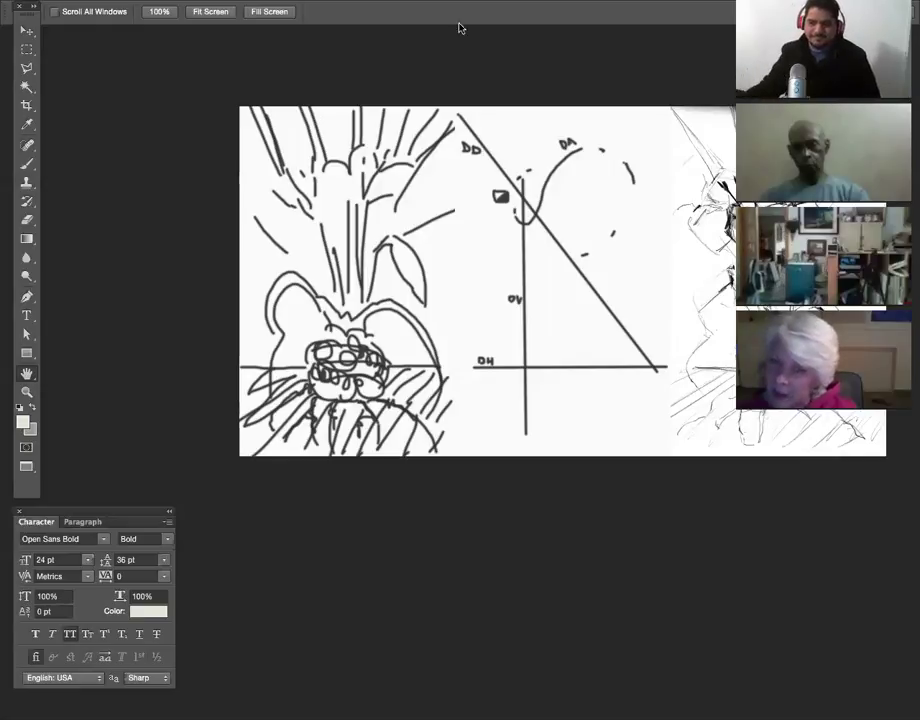
click(165, 0)
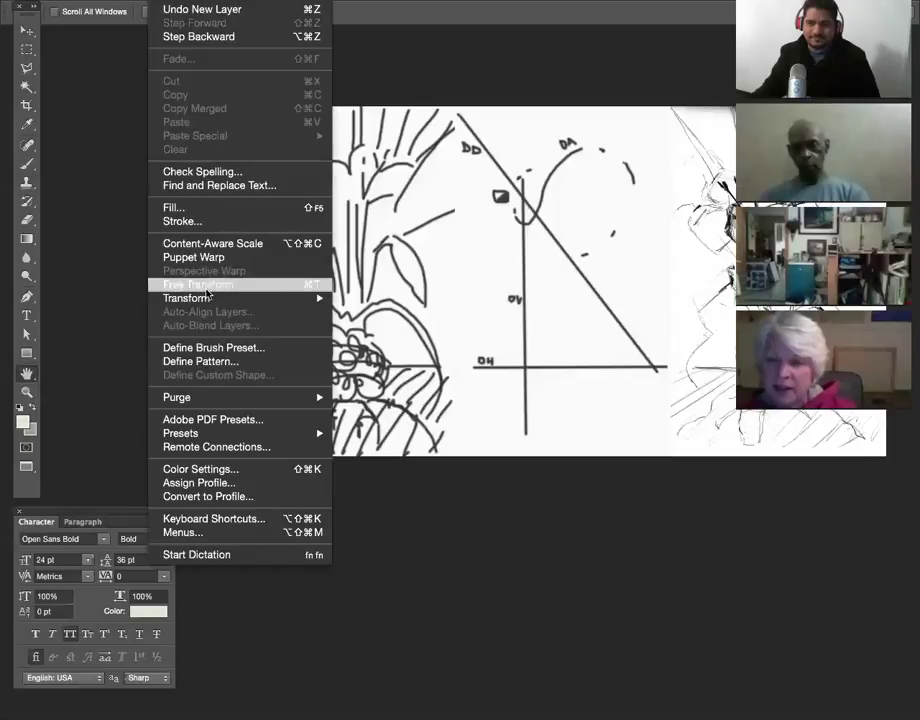
mouse_move(205, 300)
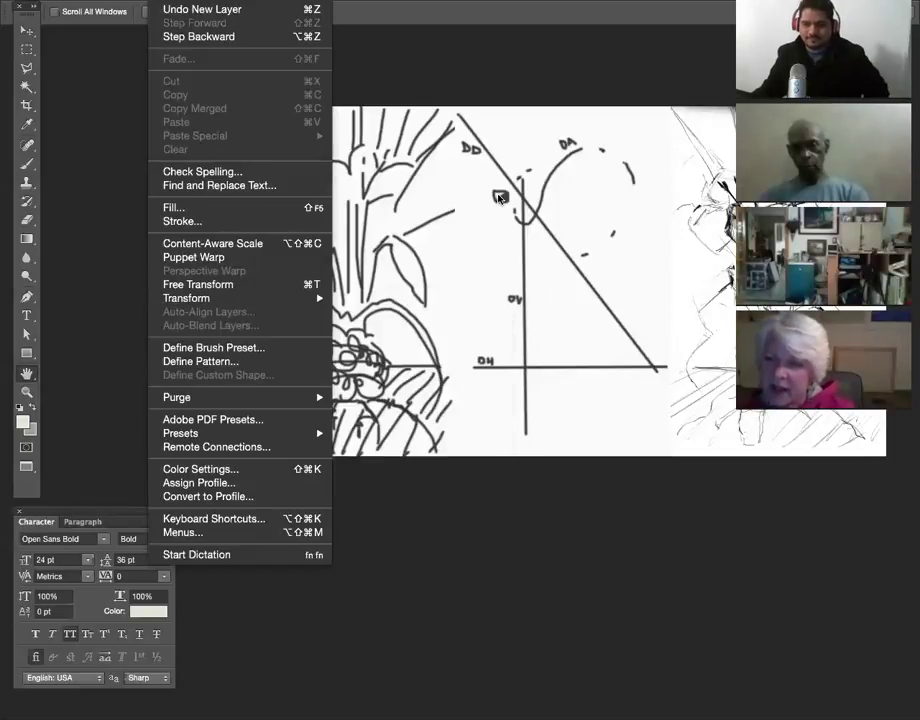
click(360, 150)
key(Tab)
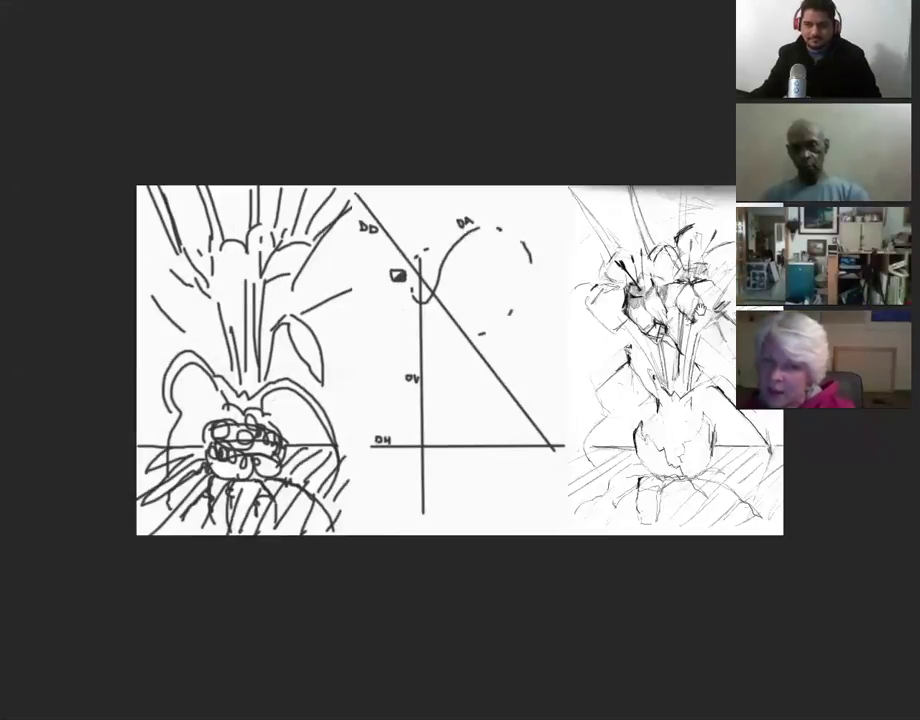
drag(425, 396, 505, 314)
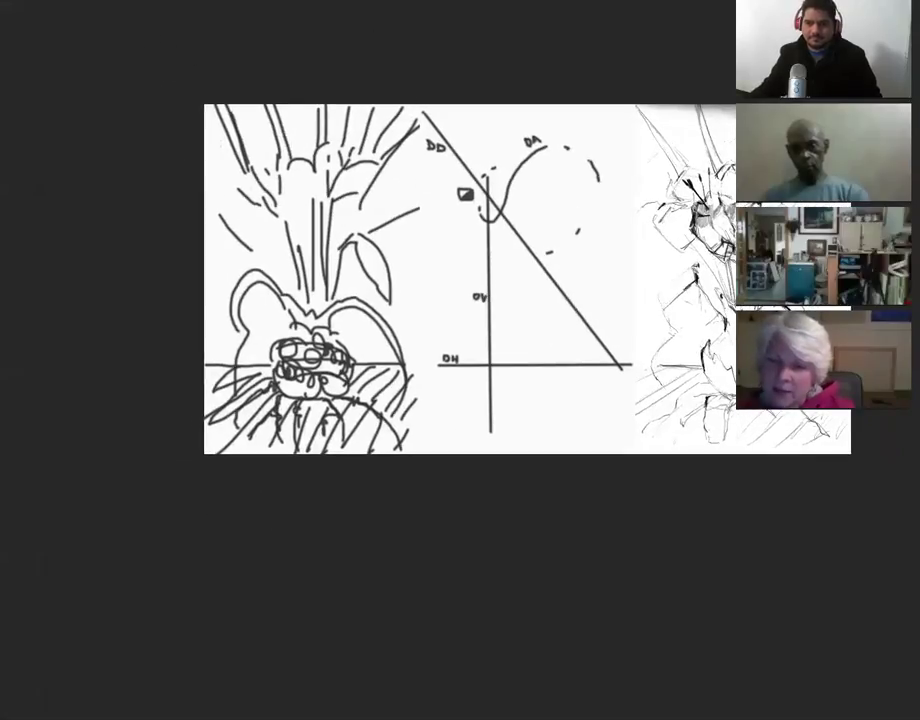
click(466, 8)
click(497, 300)
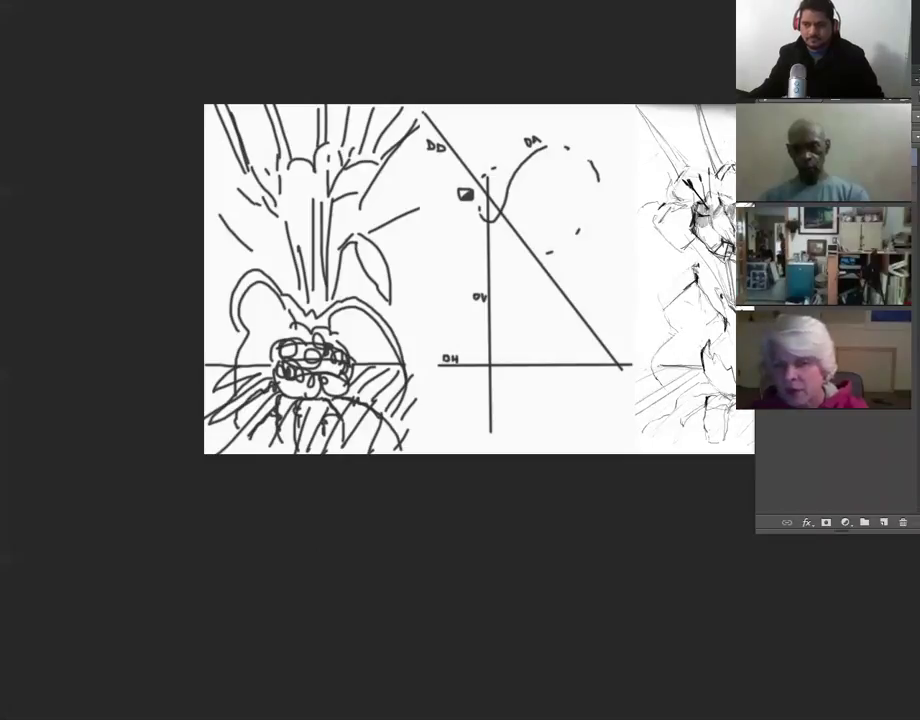
Flip the merged copy of the three sketches horizontally and undo the flip.
click(205, 1)
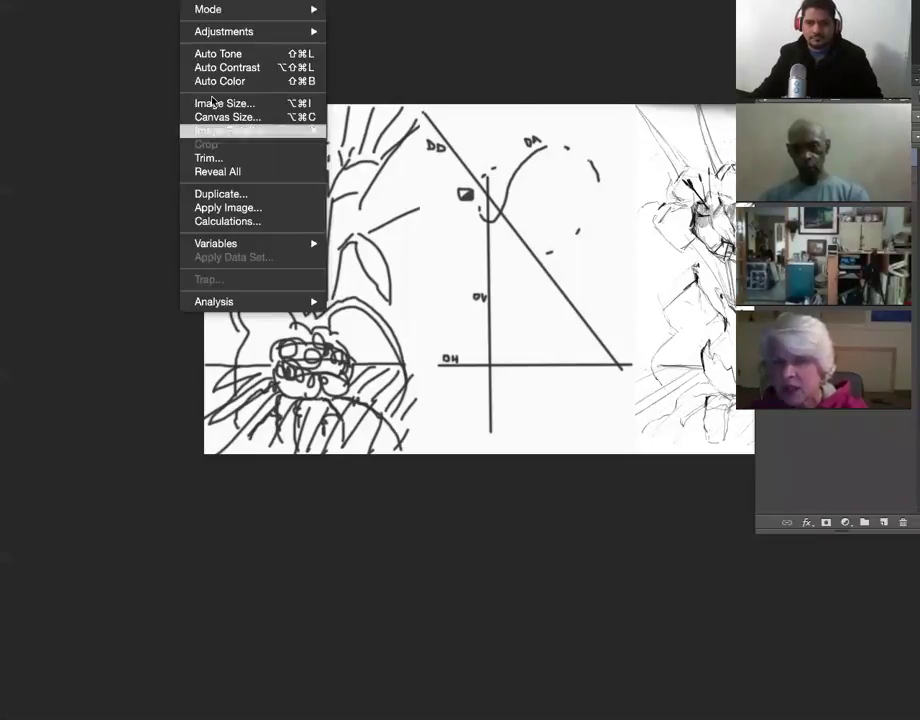
mouse_move(238, 299)
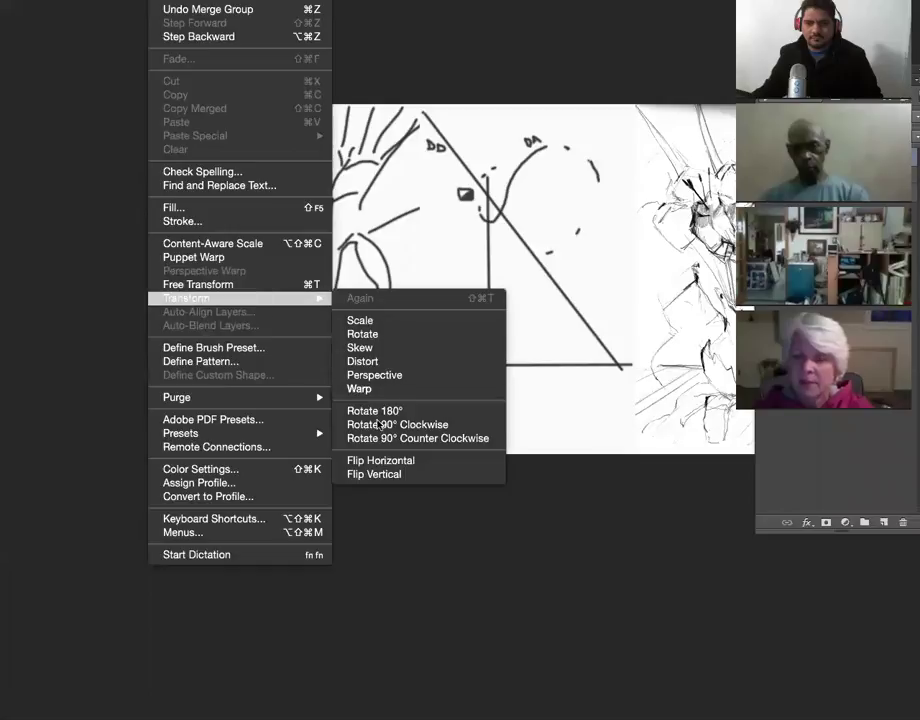
click(386, 460)
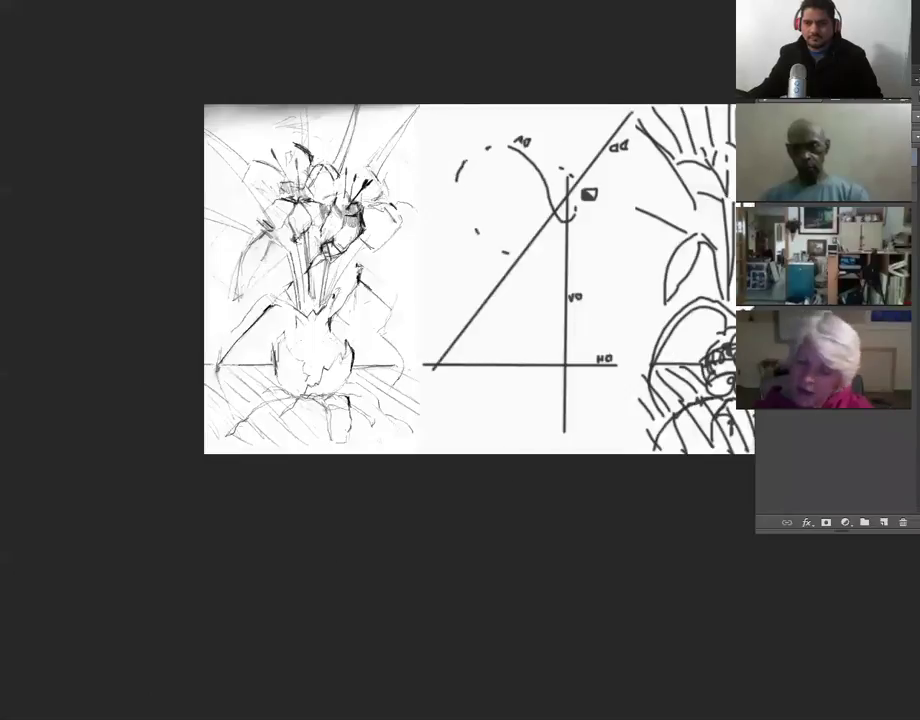
key(ctrl+z)
key(f)
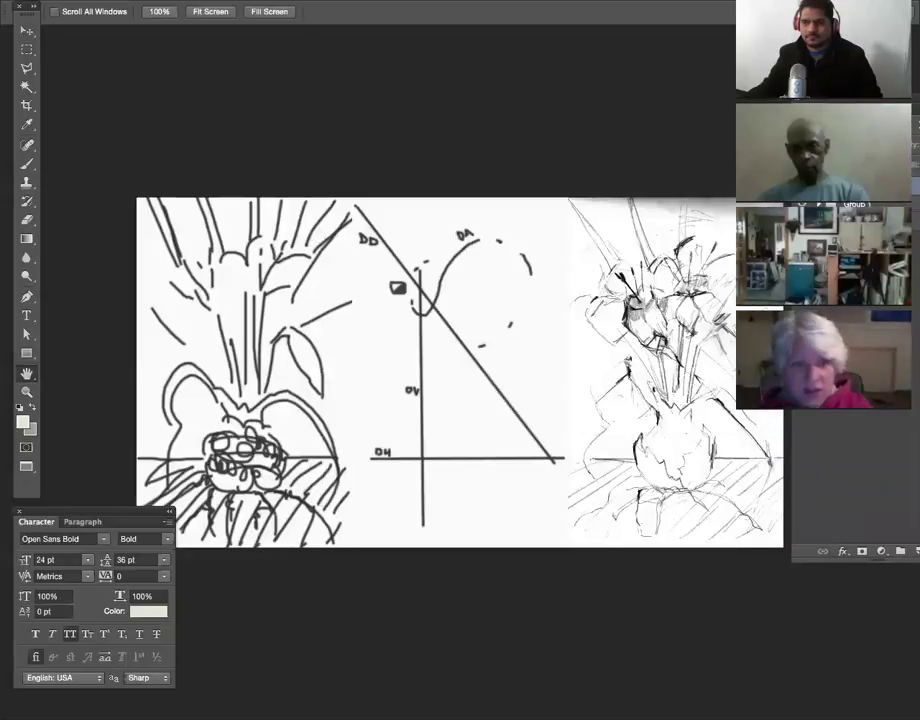
scroll(636, 415, down, 3)
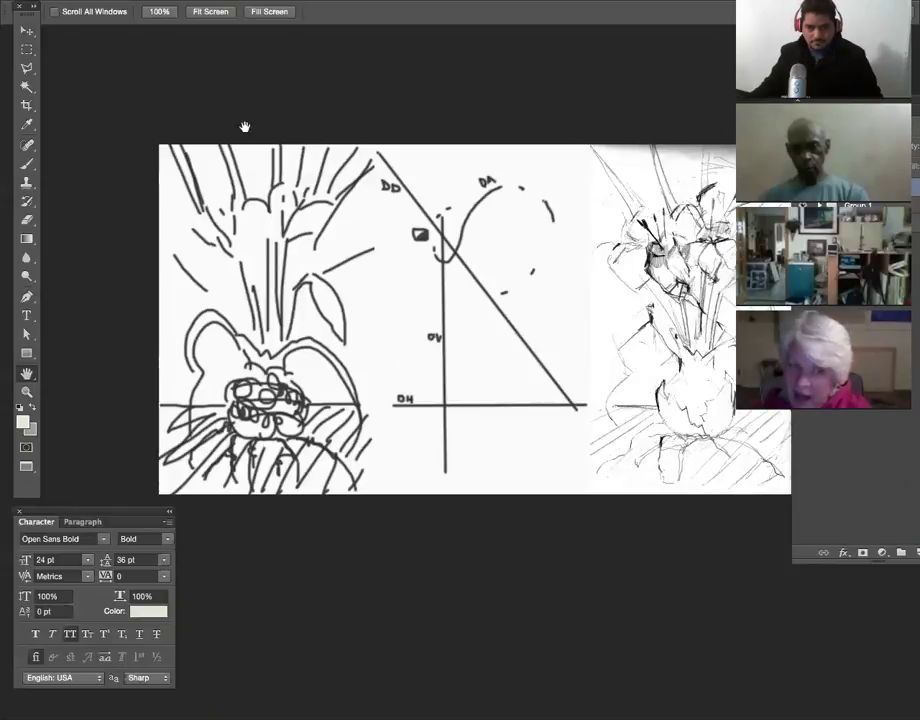
scroll(631, 334, down, 2)
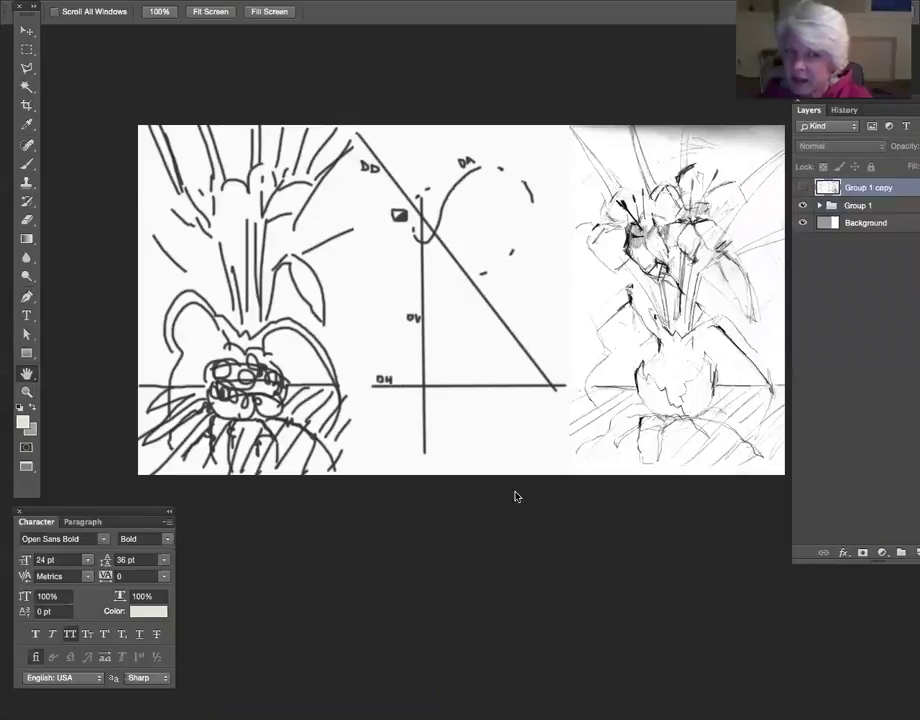
scroll(613, 432, down, 2)
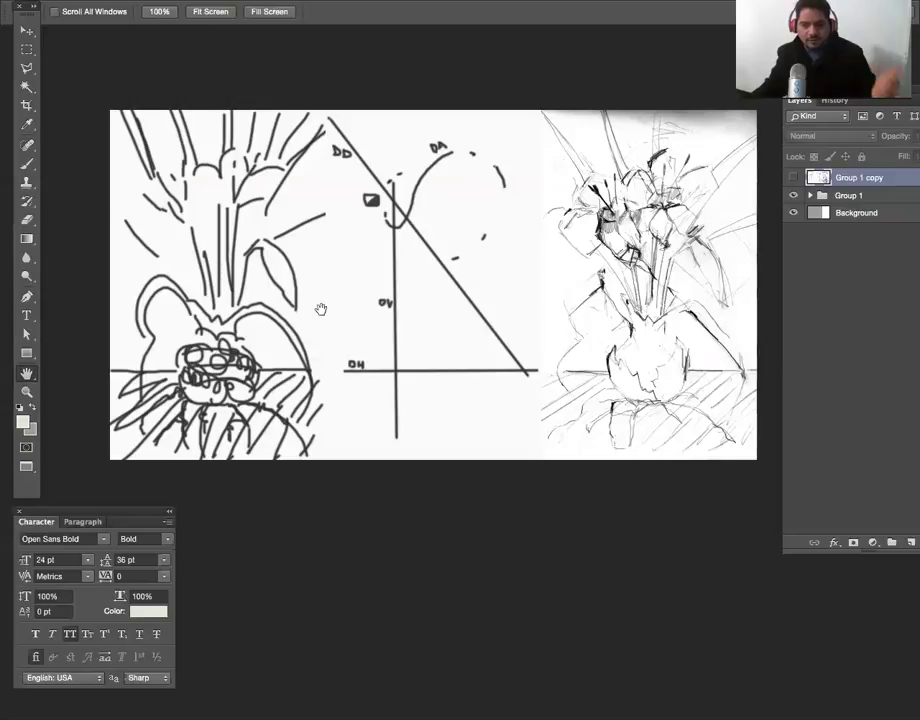
drag(160, 184, 158, 184)
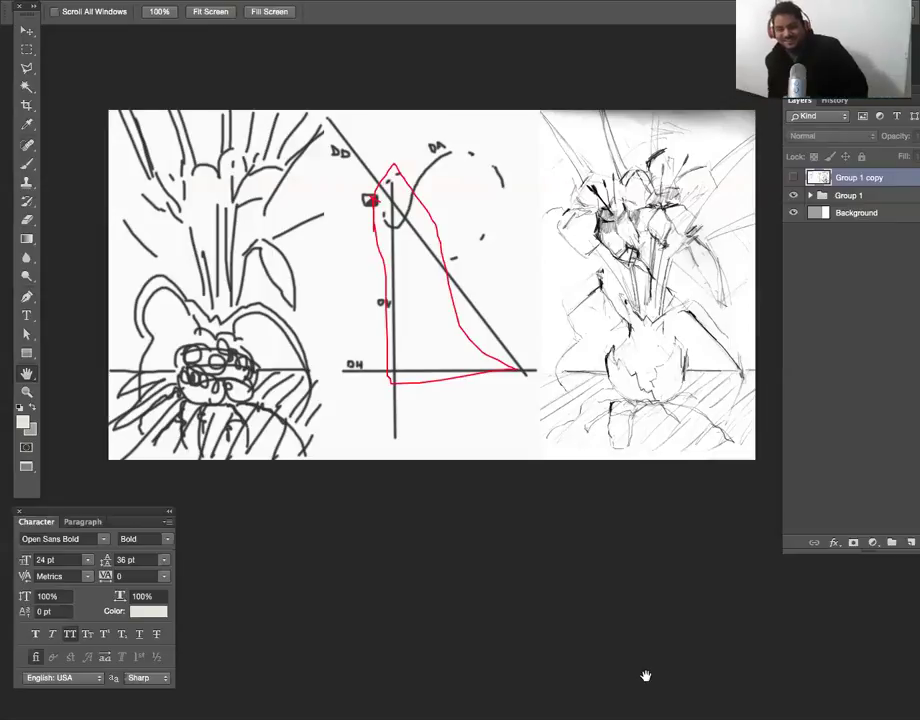
key(ctrl+z)
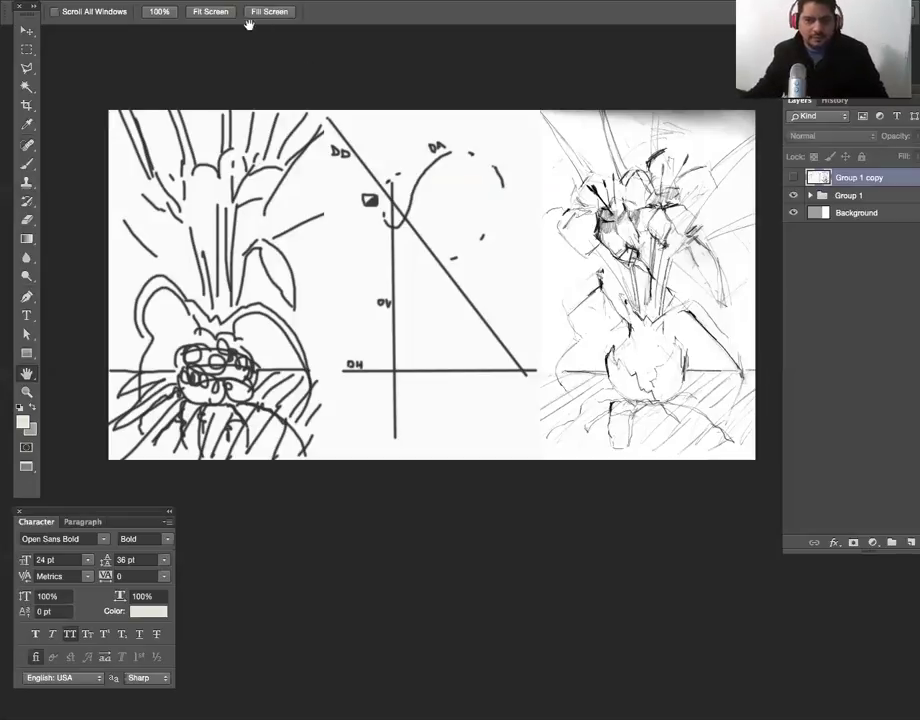
click(140, 2)
mouse_move(132, 66)
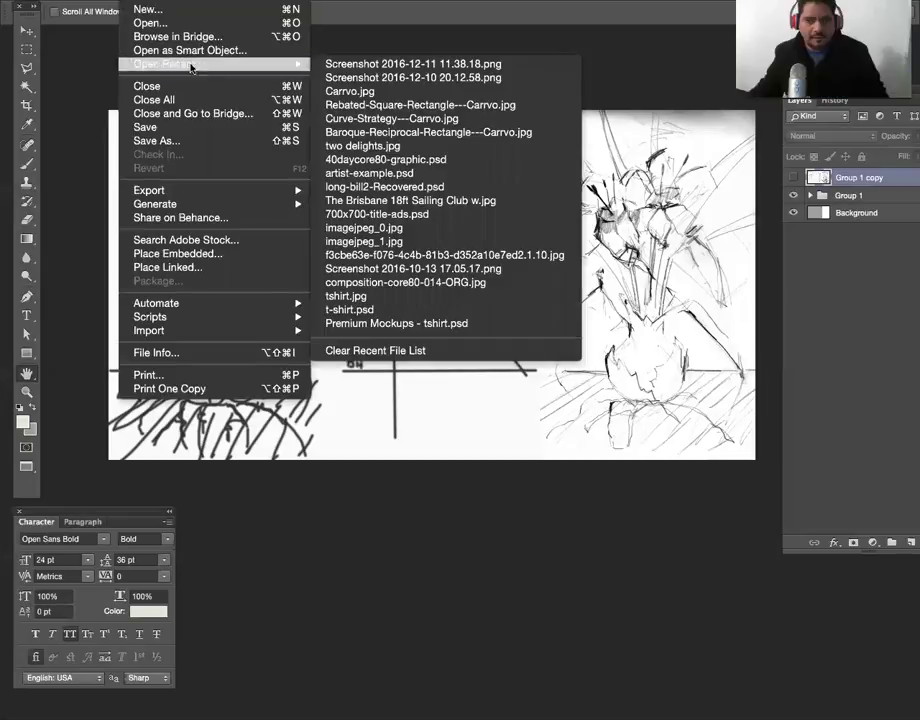
click(60, 72)
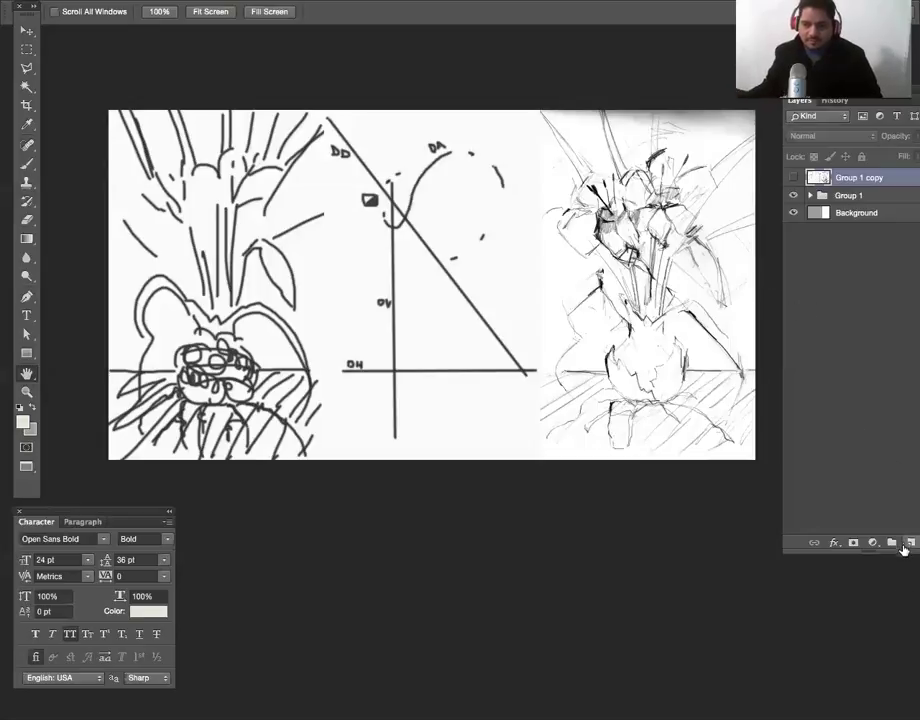
Add a new empty layer at the top of the layer stack and hide Group 1.
click(905, 541)
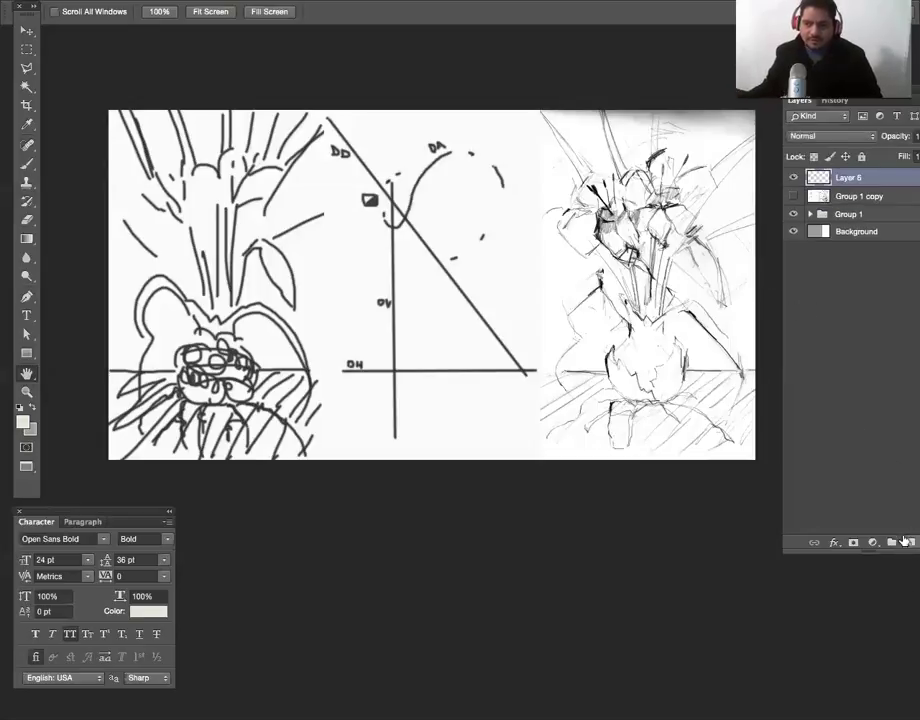
click(793, 214)
Fill the Background layer with white and reset the foreground and background colors to black and white.
click(836, 232)
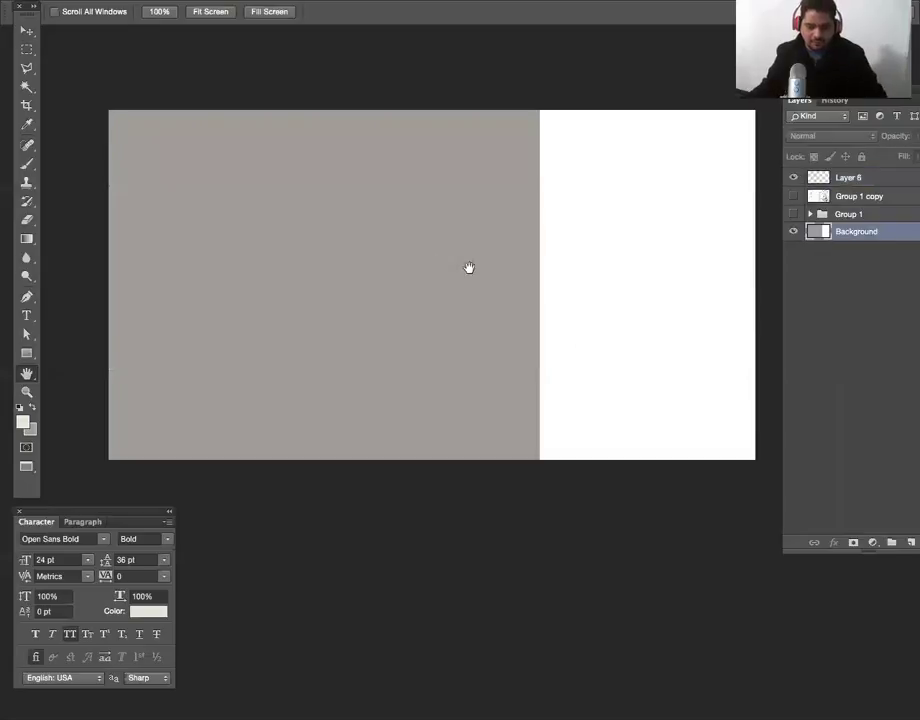
key(i)
key(alt+BackSpace)
key(d)
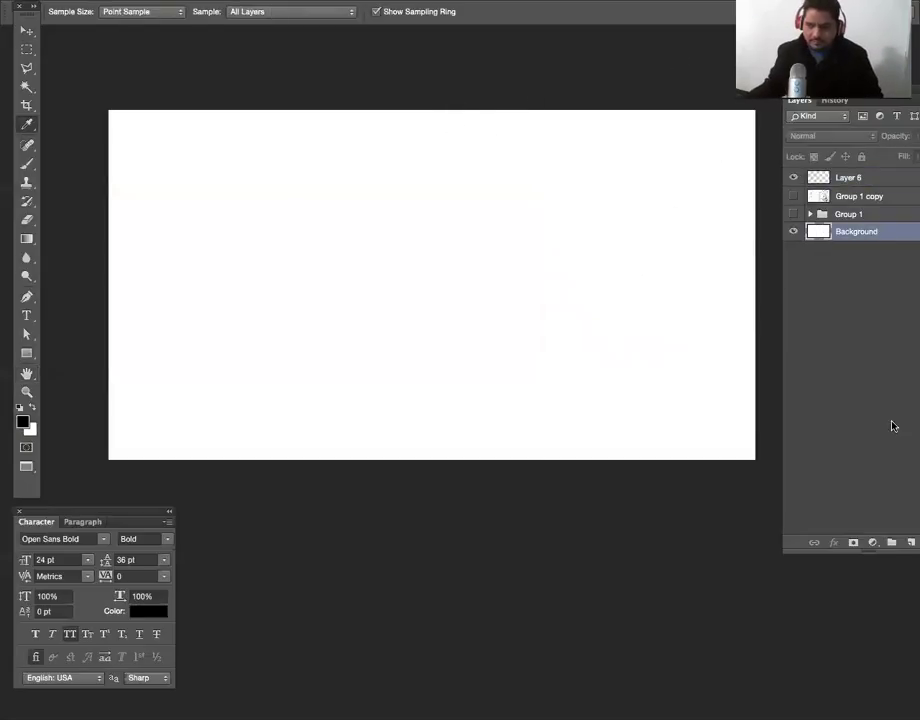
Add a layer above Background and brush two rough looping flower heads with a curved stem in black near the canvas center.
click(910, 543)
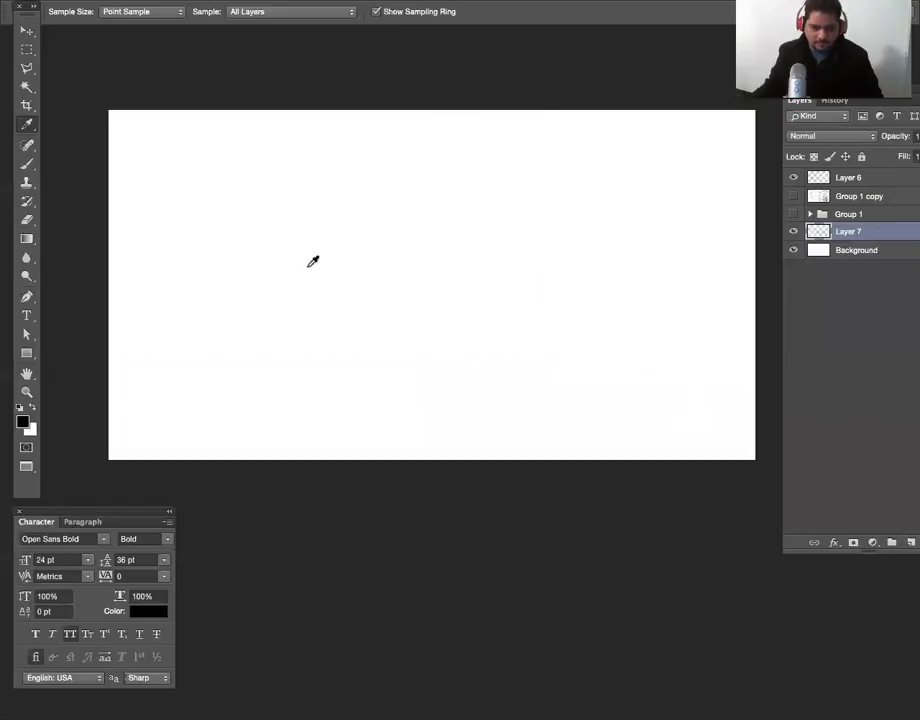
key(b)
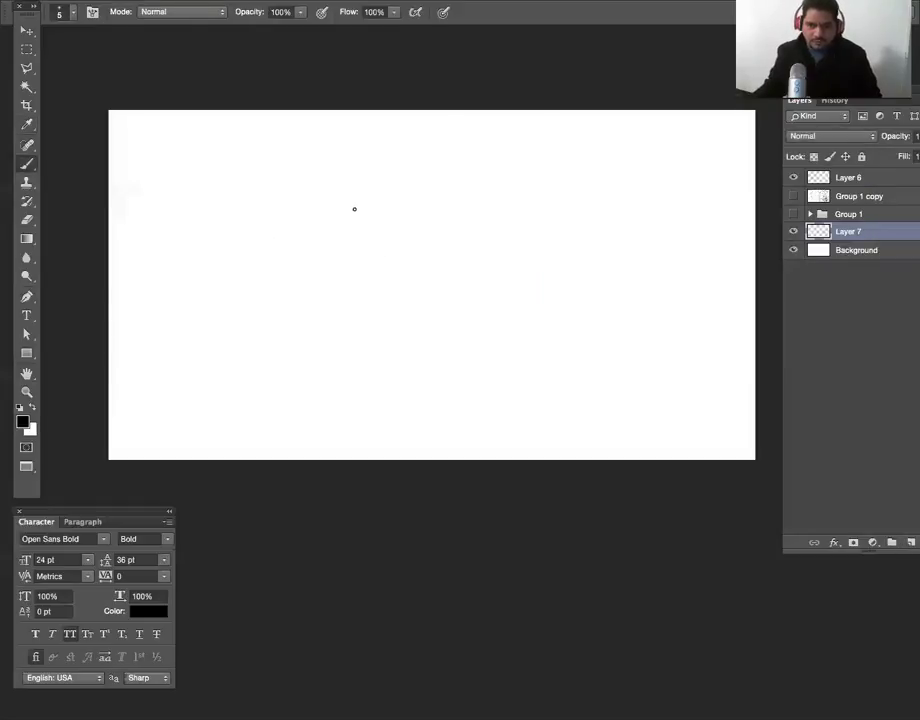
mouse_move(345, 222)
mouse_down()
mouse_move(456, 199)
mouse_move(358, 207)
mouse_move(395, 240)
mouse_move(410, 181)
mouse_move(475, 399)
mouse_move(468, 378)
mouse_move(480, 290)
mouse_move(474, 331)
mouse_up()
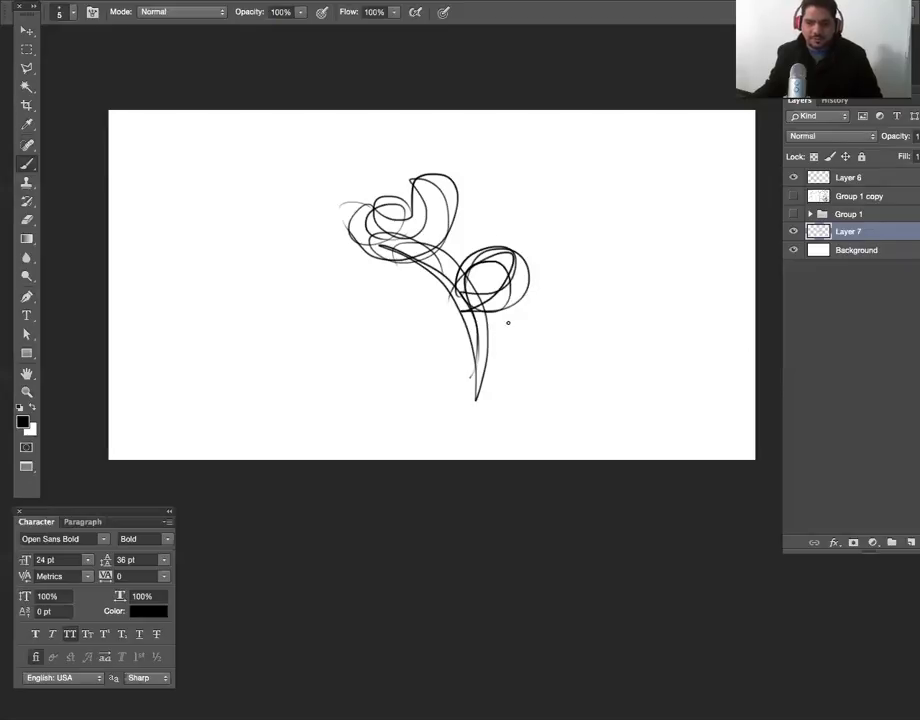
Brush repeated curved strokes radiating from the flower heads on the right and above, with a bold angular contour along their edges.
mouse_move(510, 230)
mouse_down()
mouse_move(545, 268)
mouse_move(515, 319)
mouse_move(500, 314)
mouse_move(547, 326)
mouse_move(585, 312)
mouse_move(605, 320)
mouse_move(598, 335)
mouse_move(509, 341)
mouse_up()
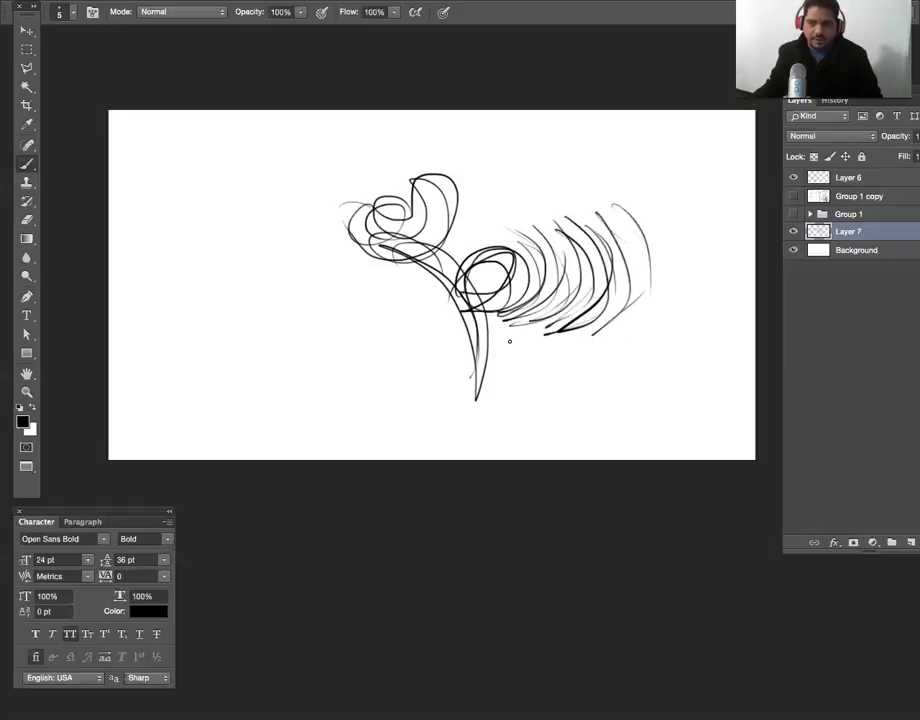
mouse_move(476, 205)
mouse_down()
mouse_move(420, 158)
mouse_move(484, 188)
mouse_move(497, 219)
mouse_move(497, 168)
mouse_move(524, 166)
mouse_move(497, 133)
mouse_move(544, 190)
mouse_move(507, 116)
mouse_move(548, 195)
mouse_move(422, 231)
mouse_up()
mouse_move(410, 180)
mouse_down()
mouse_move(445, 170)
mouse_move(459, 210)
mouse_move(442, 240)
mouse_move(490, 282)
mouse_up()
drag(339, 205, 342, 268)
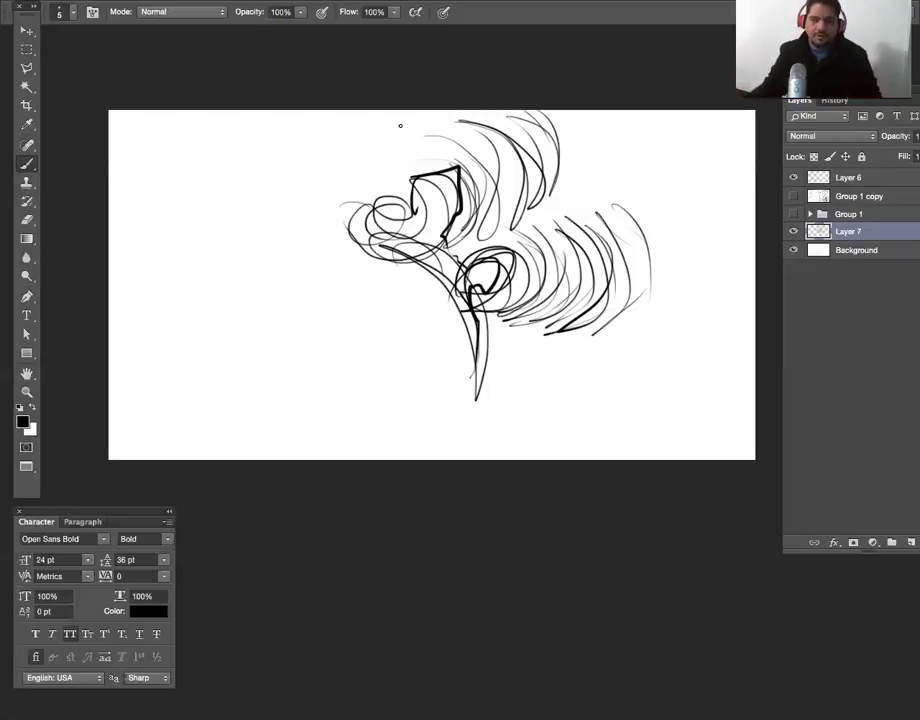
Brush rows of curved strokes around the flower's upper-left side and below it, left of the stem.
drag(352, 185, 334, 225)
drag(388, 184, 326, 245)
mouse_move(360, 170)
mouse_down()
mouse_move(303, 173)
mouse_move(283, 230)
mouse_up()
drag(355, 130, 280, 234)
drag(292, 125, 260, 250)
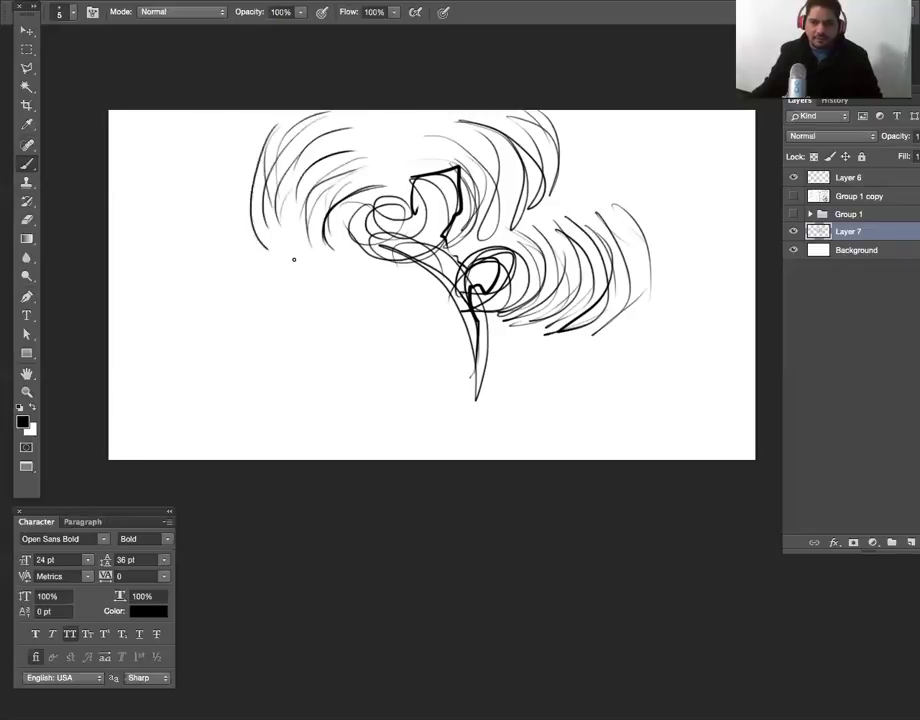
drag(440, 298, 452, 376)
drag(410, 298, 447, 378)
drag(368, 292, 430, 372)
mouse_move(400, 292)
mouse_down()
mouse_move(442, 385)
mouse_move(420, 395)
mouse_up()
drag(345, 292, 400, 390)
drag(308, 292, 372, 382)
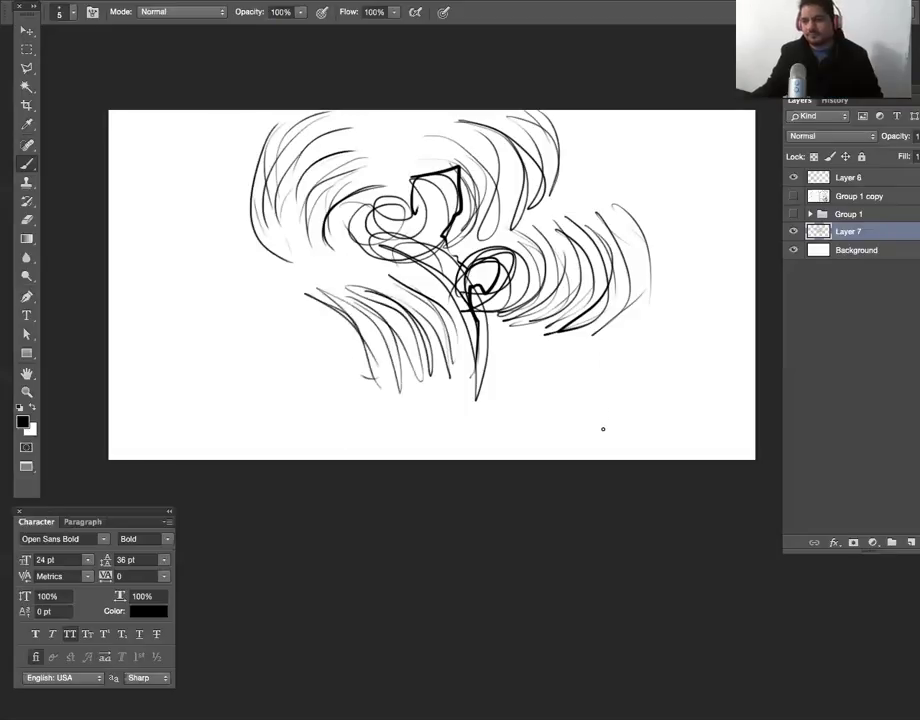
Brush short vertical strokes on both sides of the stem's base and a long horizontal ground line beneath them.
mouse_move(490, 330)
mouse_down()
mouse_move(488, 405)
mouse_move(497, 412)
mouse_move(512, 402)
mouse_up()
drag(522, 325, 526, 410)
mouse_move(534, 322)
mouse_down()
mouse_move(538, 405)
mouse_move(530, 405)
mouse_up()
mouse_move(460, 370)
mouse_down()
mouse_move(462, 398)
mouse_move(443, 400)
mouse_up()
mouse_move(372, 421)
mouse_down()
mouse_move(631, 415)
mouse_move(352, 418)
mouse_up()
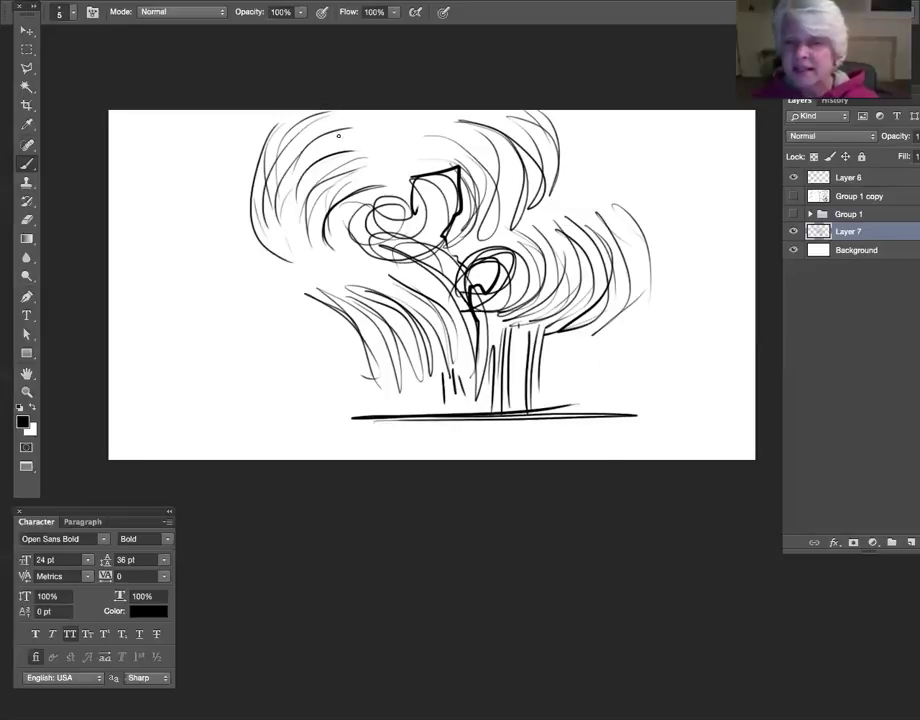
Brush a long diagonal through the flower heads, a rough rectangular frame around the sketch and extra horizontal strokes along the ground.
mouse_move(300, 175)
mouse_down()
mouse_move(682, 425)
mouse_move(630, 95)
mouse_up()
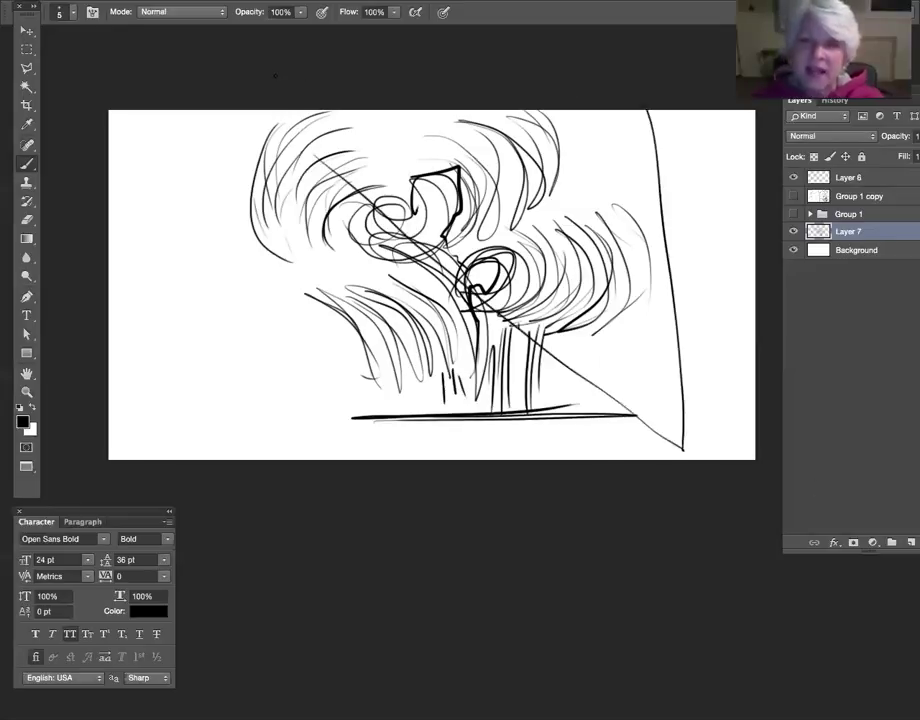
mouse_move(298, 112)
mouse_down()
mouse_move(302, 410)
mouse_move(660, 456)
mouse_up()
drag(580, 447, 677, 430)
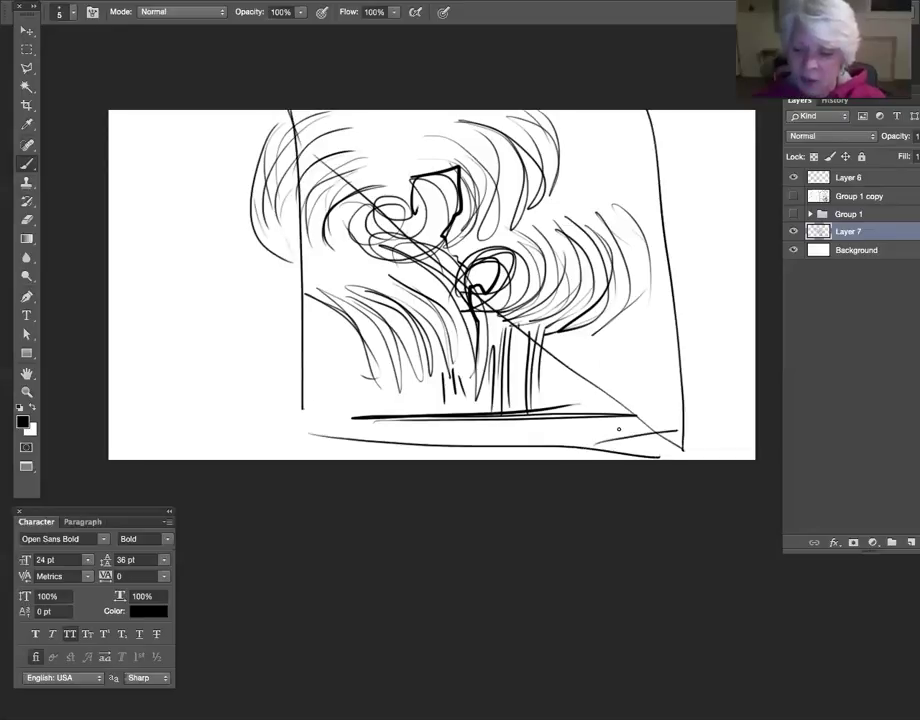
drag(314, 407, 570, 405)
drag(530, 430, 680, 424)
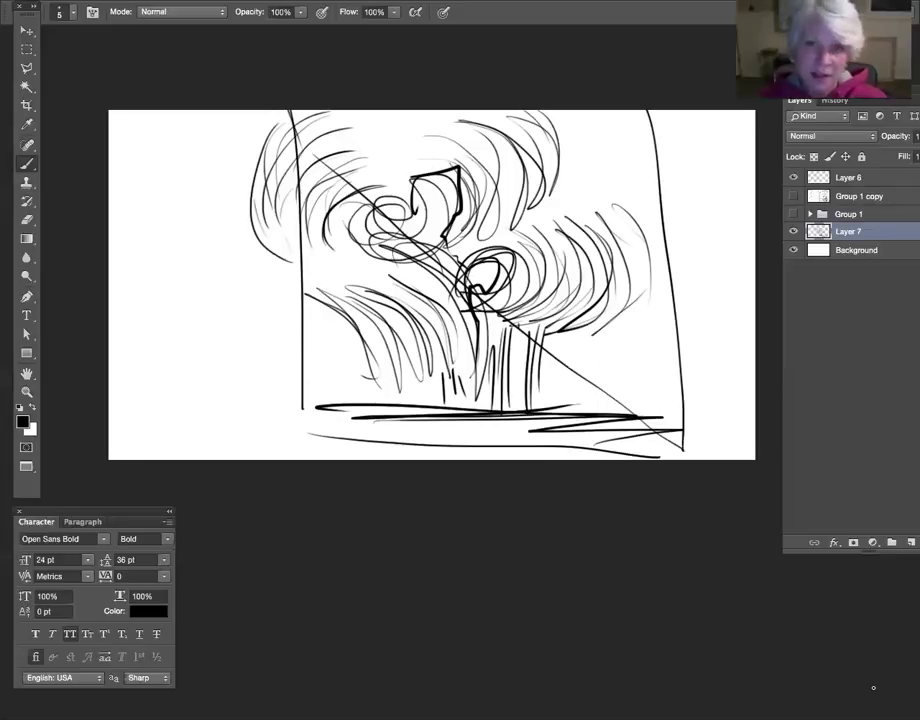
Hide Layer 7 and Layer 6, and show Group 1 with the original sketches.
click(793, 231)
click(793, 214)
click(793, 178)
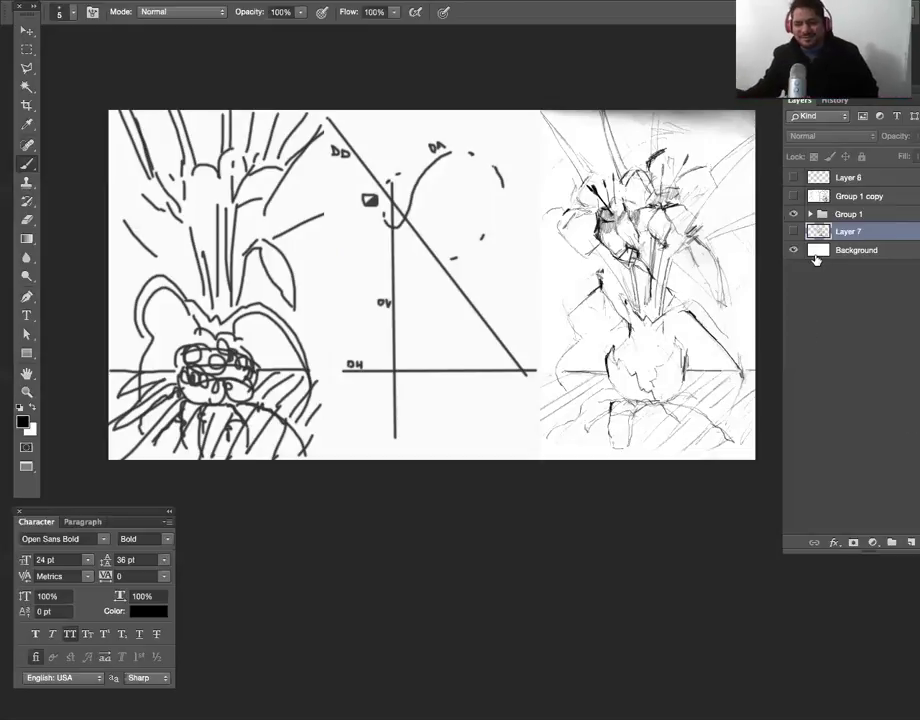
Make Layer 6 visible and brush a thick black diagonal on it across the flowers in the pencil sketch.
click(812, 178)
click(793, 178)
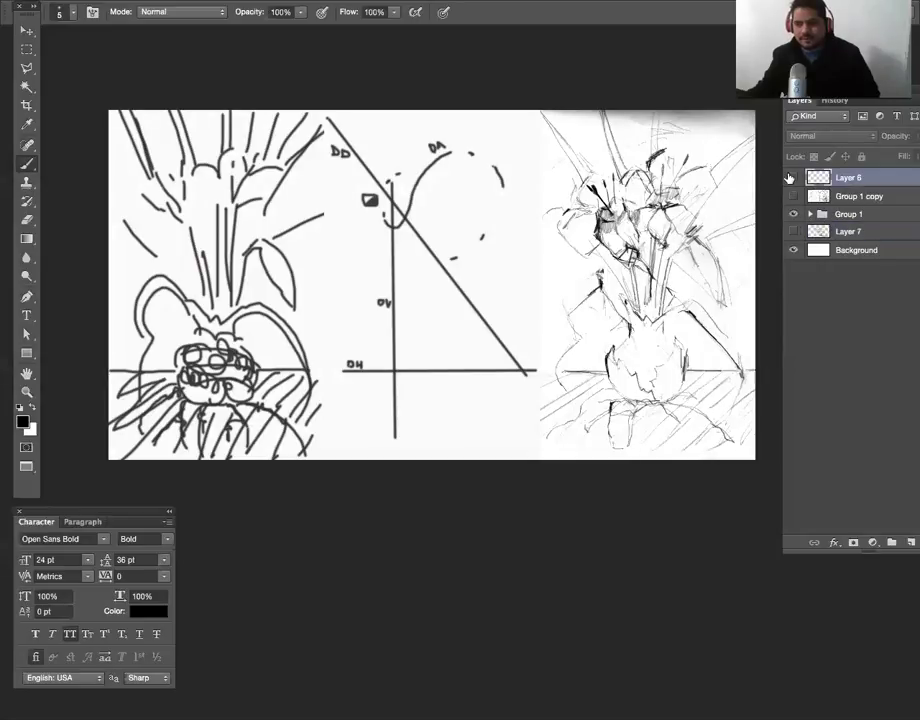
click(793, 195)
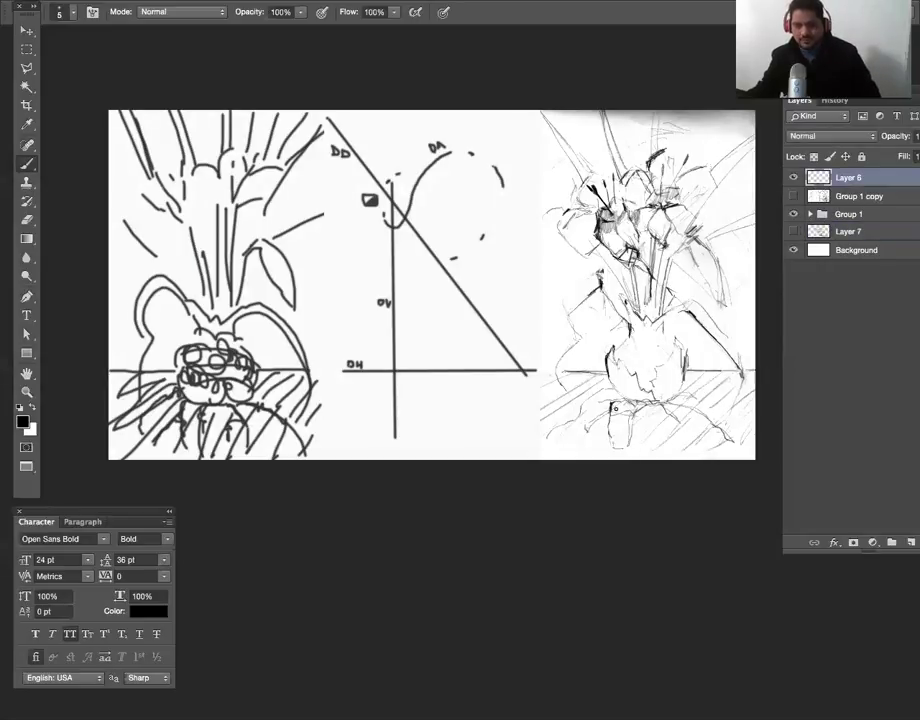
drag(557, 155, 673, 295)
drag(555, 157, 612, 225)
drag(612, 225, 670, 295)
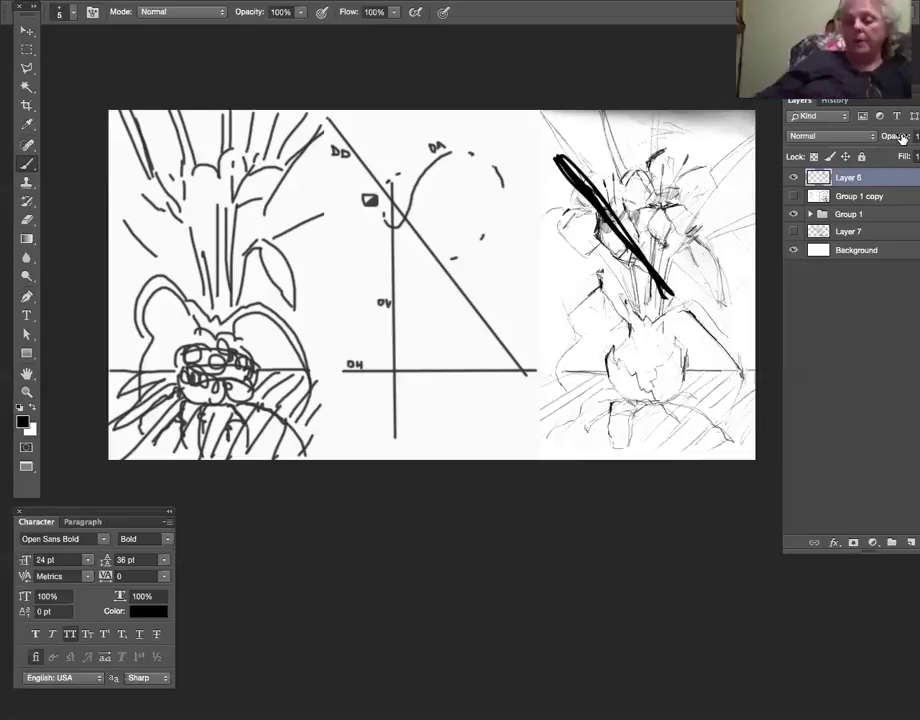
Brush two diagonals crossing the thick black one over the flowers, and show Group 1 copy instead of Layer 6.
mouse_move(688, 131)
mouse_down()
mouse_move(642, 298)
mouse_move(628, 298)
mouse_move(710, 140)
mouse_up()
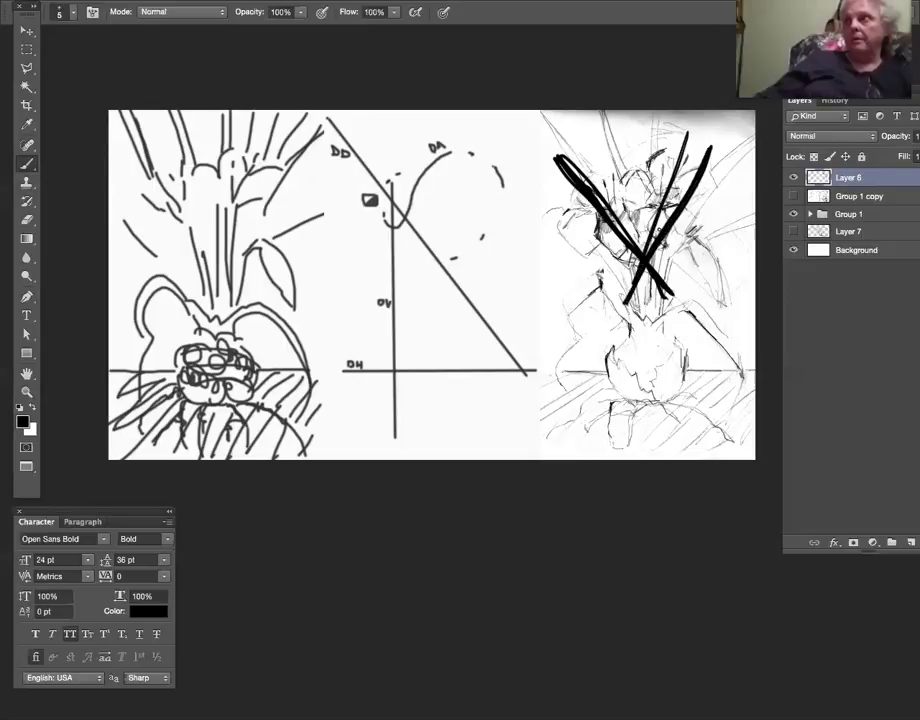
click(792, 180)
click(793, 197)
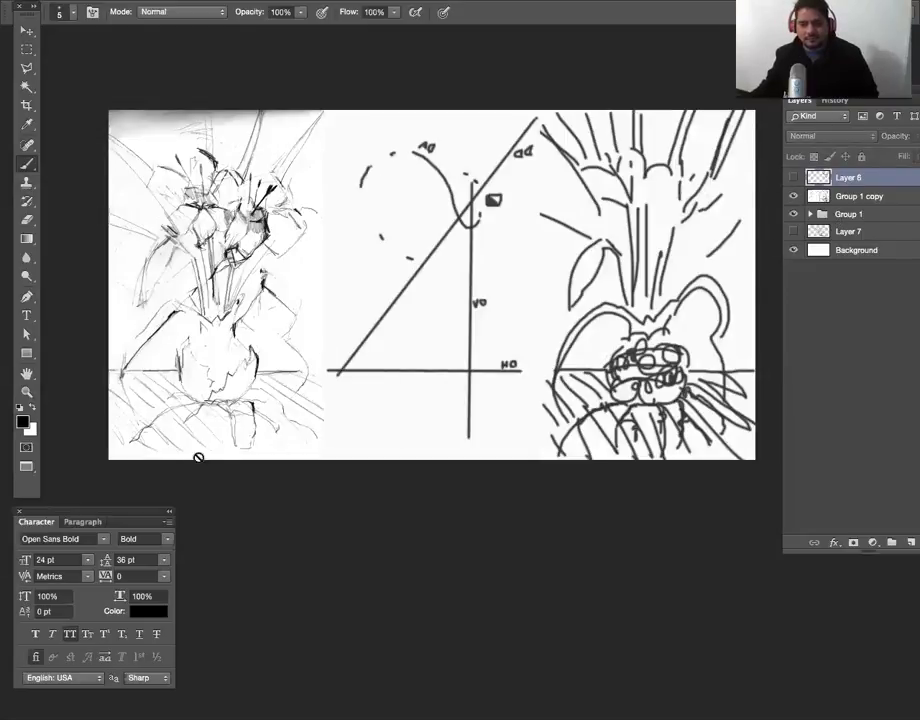
key(m)
mouse_move(92, 104)
mouse_down()
mouse_move(112, 200)
mouse_move(345, 527)
mouse_move(318, 519)
mouse_move(328, 515)
mouse_up()
key(ctrl+semicolon)
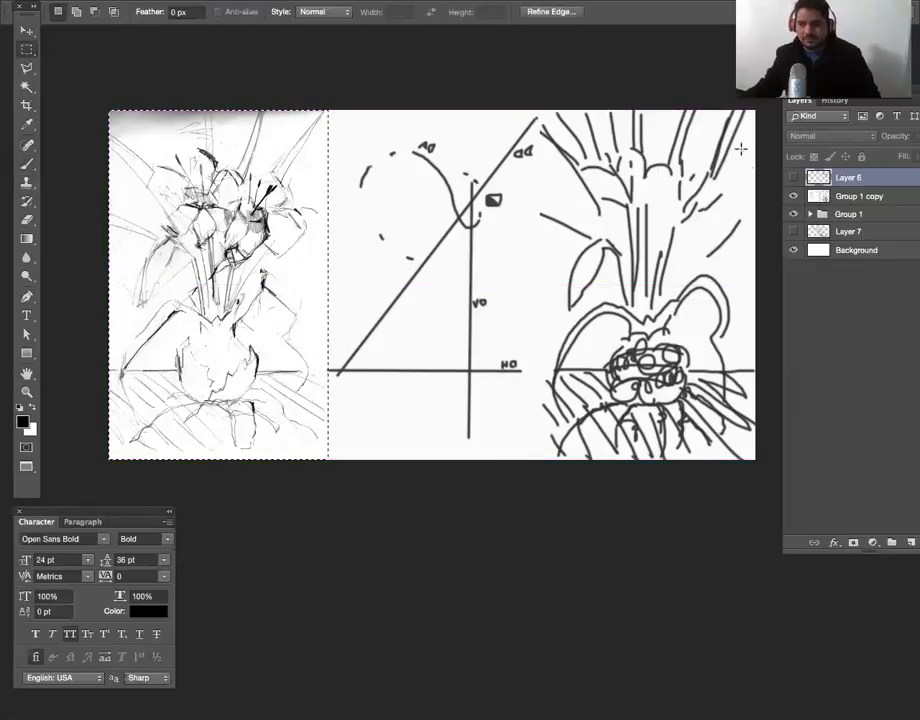
click(793, 177)
click(793, 196)
click(793, 177)
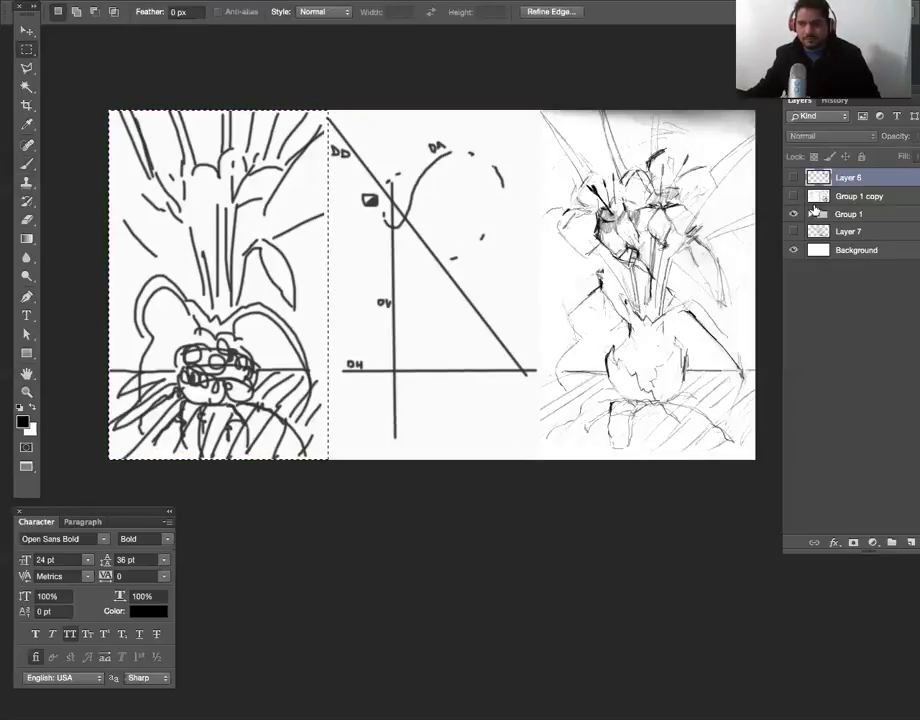
Show Group 1 copy and move it so its mirrored pencil sketch covers the original pencil sketch.
click(865, 199)
key(v)
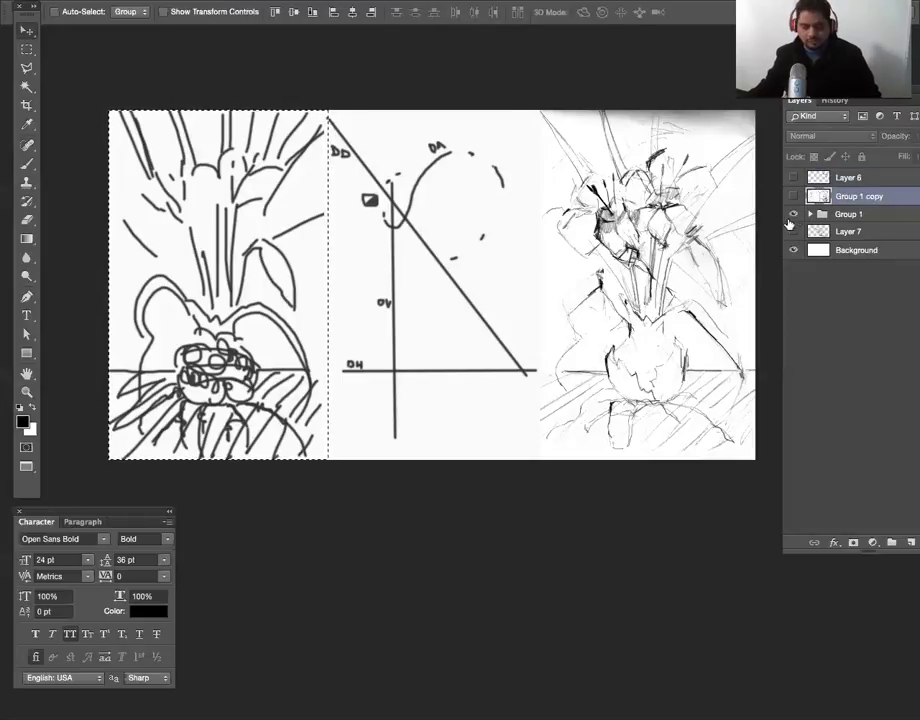
key(ctrl+d)
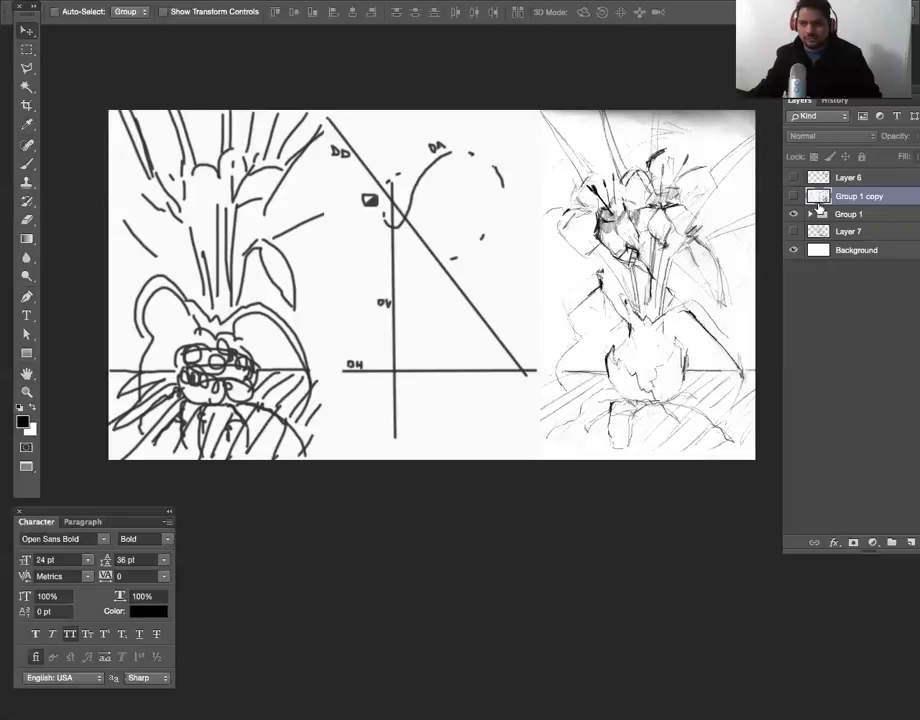
click(793, 196)
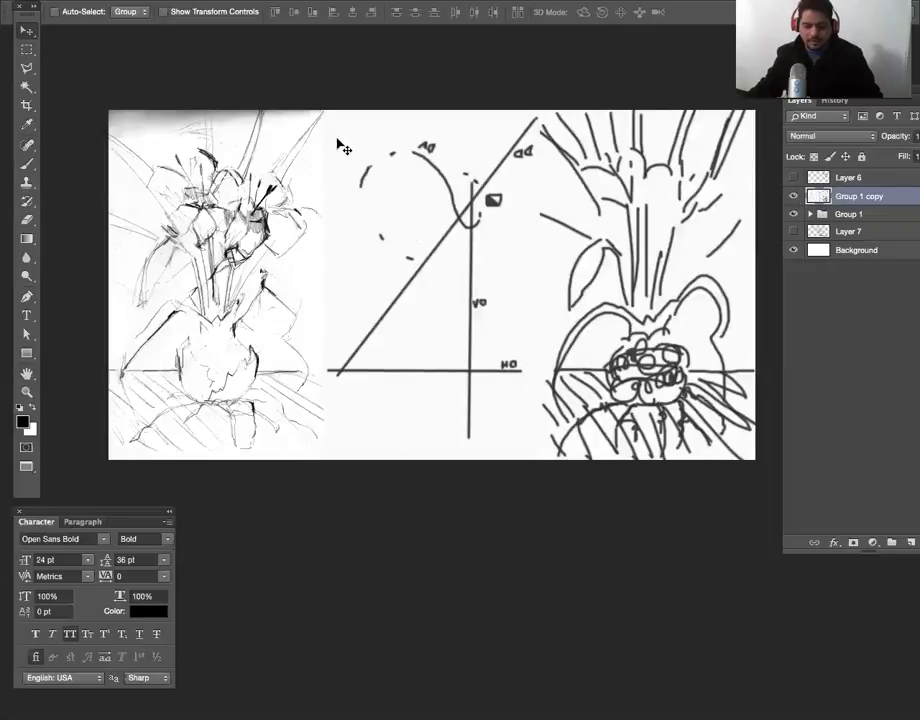
drag(205, 268, 622, 268)
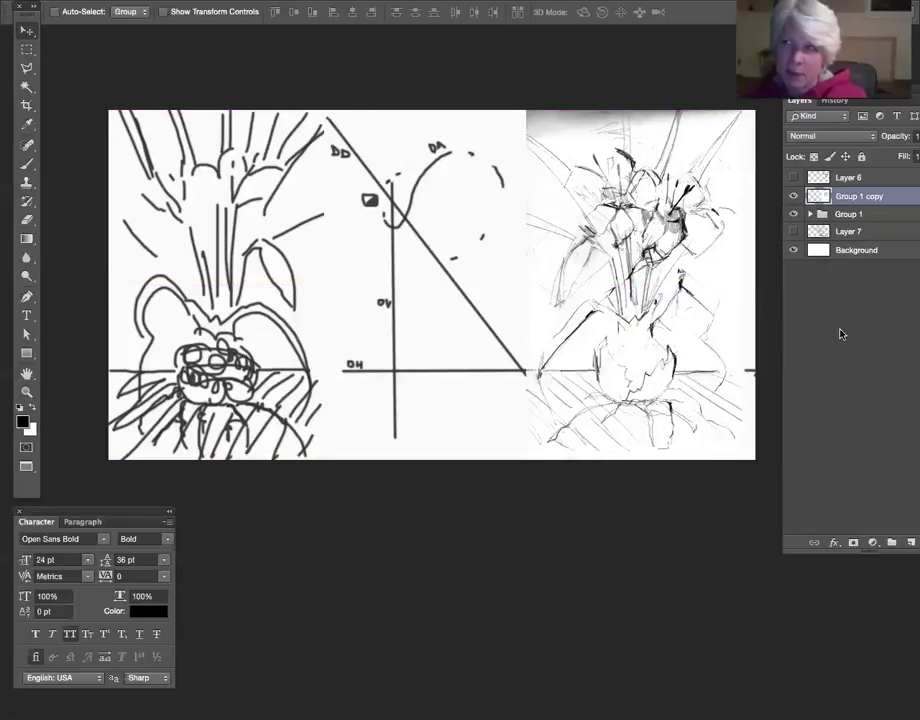
Outline the vase, lower leaves and ground of the mirrored sketch with the Polygonal Lasso and cut them out.
key(l)
click(759, 305)
click(680, 271)
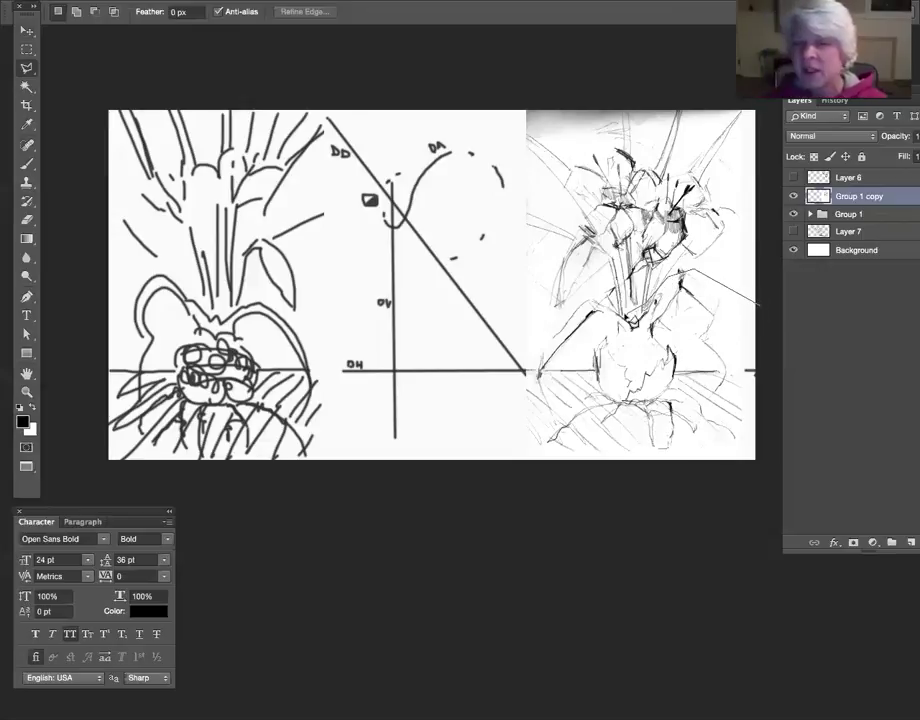
click(525, 350)
click(512, 395)
click(515, 462)
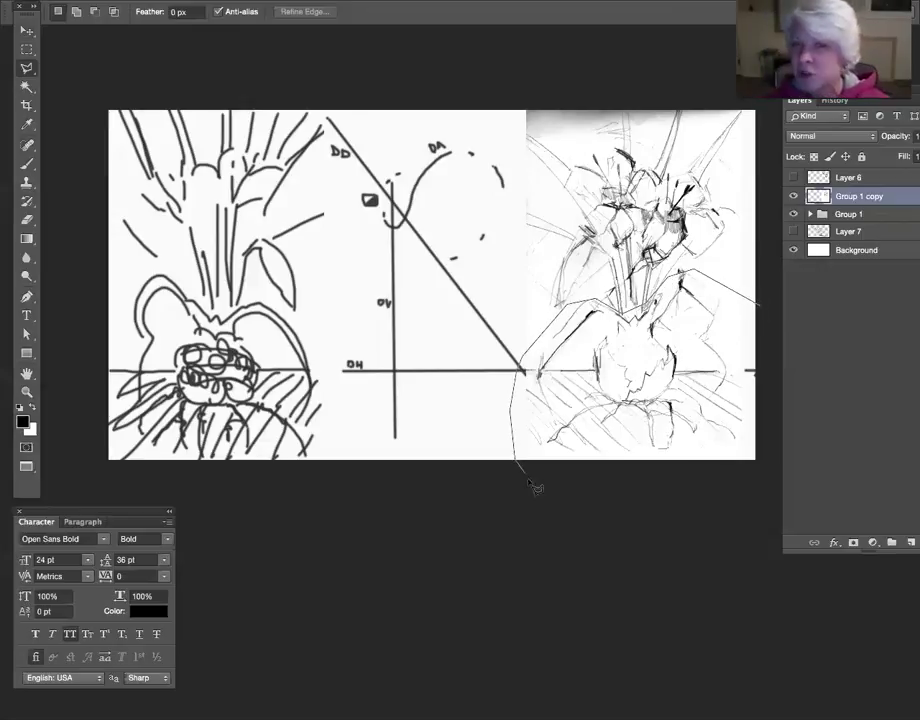
mouse_move(670, 486)
mouse_down()
mouse_move(762, 466)
mouse_move(776, 431)
mouse_move(764, 319)
mouse_up()
click(766, 314)
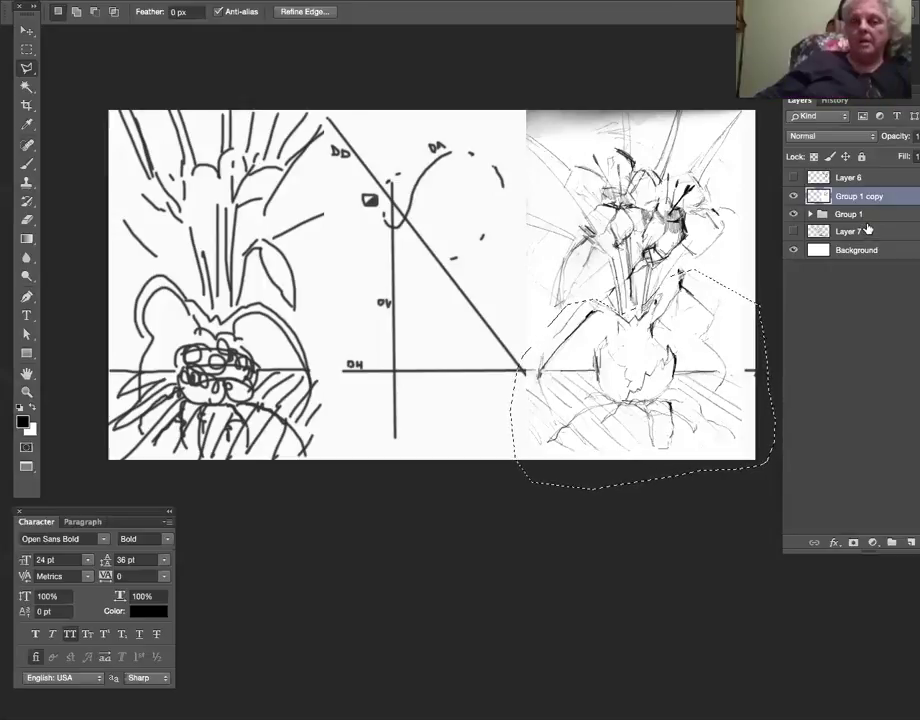
key(Delete)
key(ctrl+d)
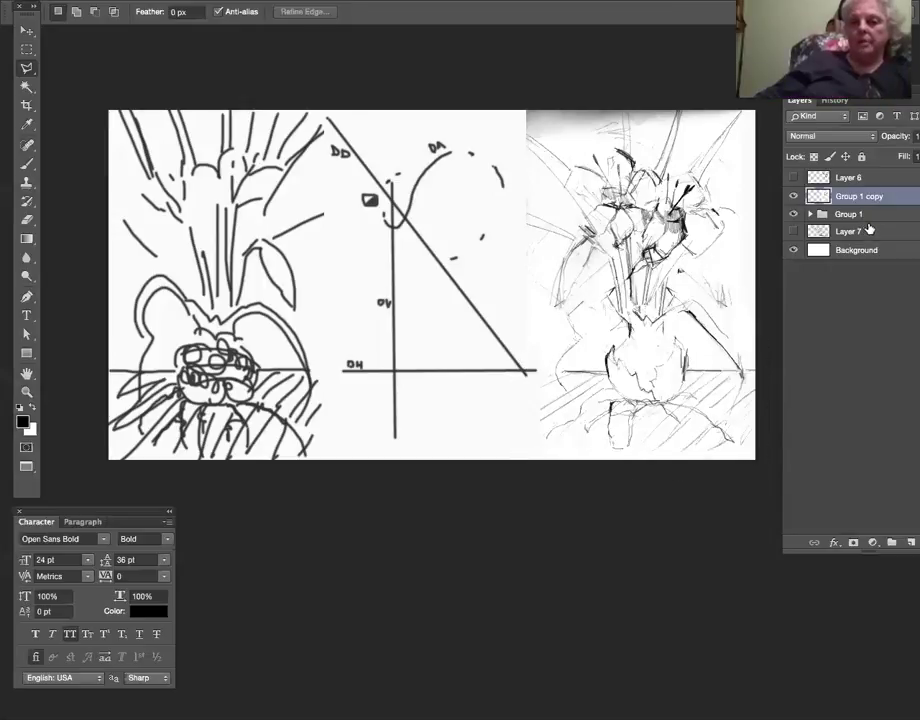
Duplicate Group 1 copy and place the cut-out vase section on its own layer back beneath the flowers.
key(ctrl+j)
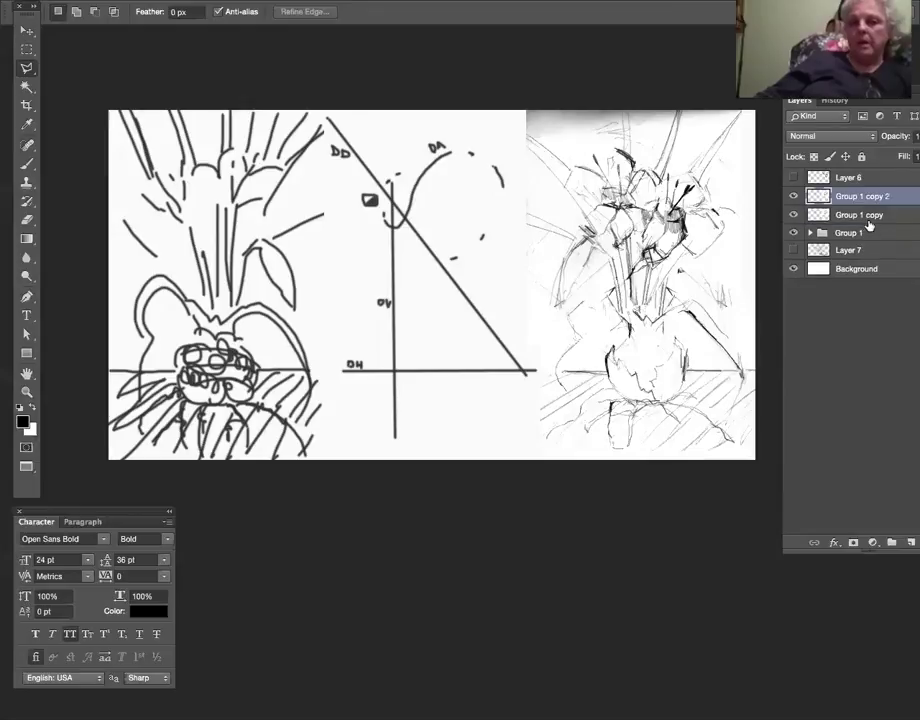
key(v)
mouse_move(620, 330)
mouse_down()
mouse_move(425, 329)
mouse_move(641, 320)
mouse_up()
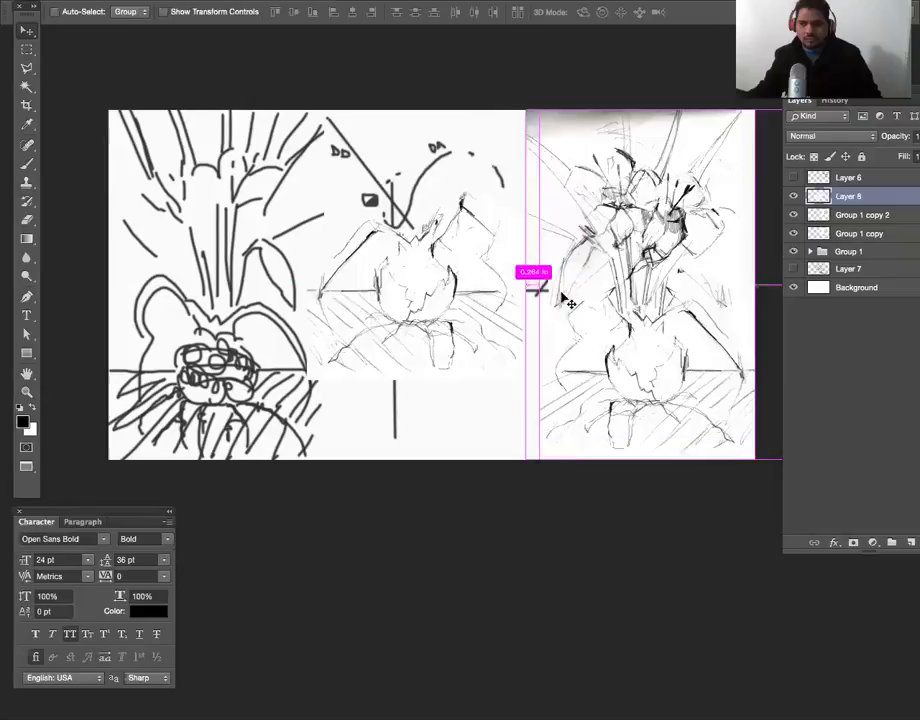
drag(568, 302, 568, 302)
mouse_move(456, 313)
mouse_down()
mouse_move(660, 390)
mouse_move(680, 410)
mouse_move(676, 378)
mouse_move(684, 392)
mouse_move(668, 373)
mouse_up()
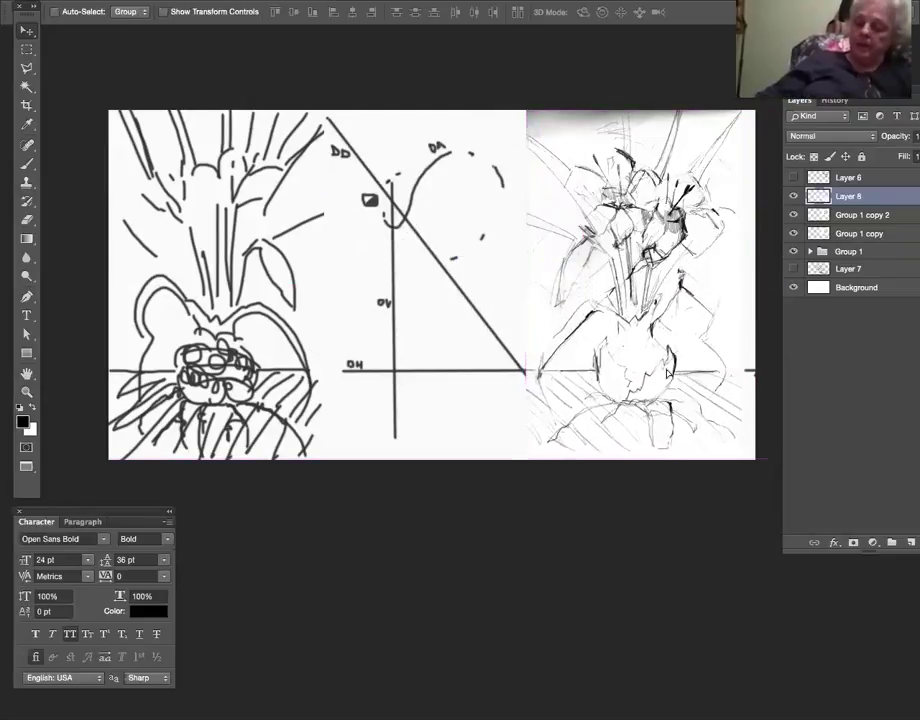
Try flipping the vase section vertically and undo the flip.
click(200, 1)
mouse_move(165, 1)
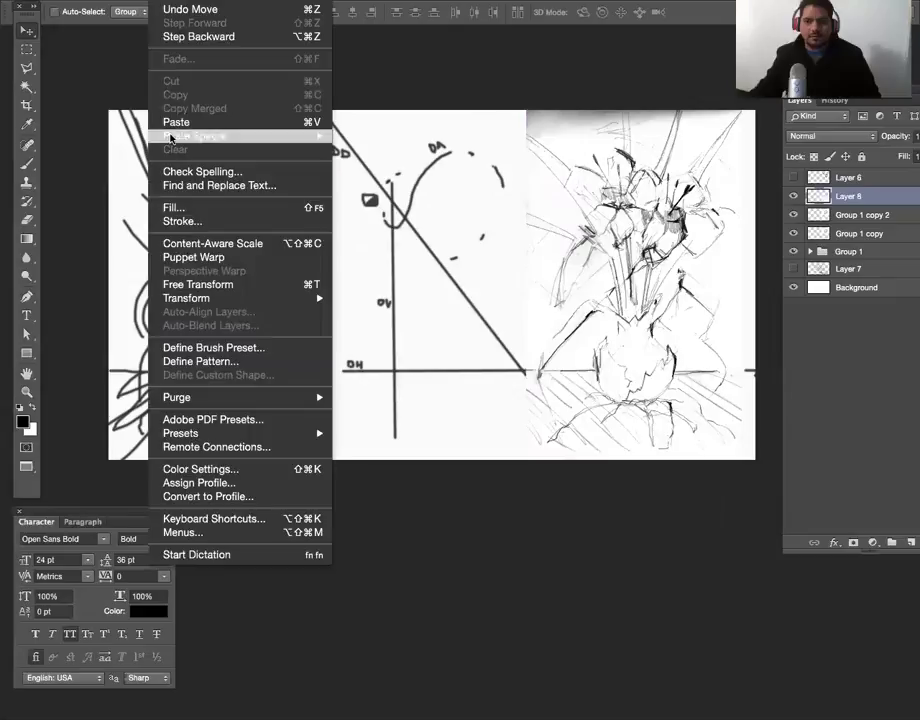
mouse_move(205, 1)
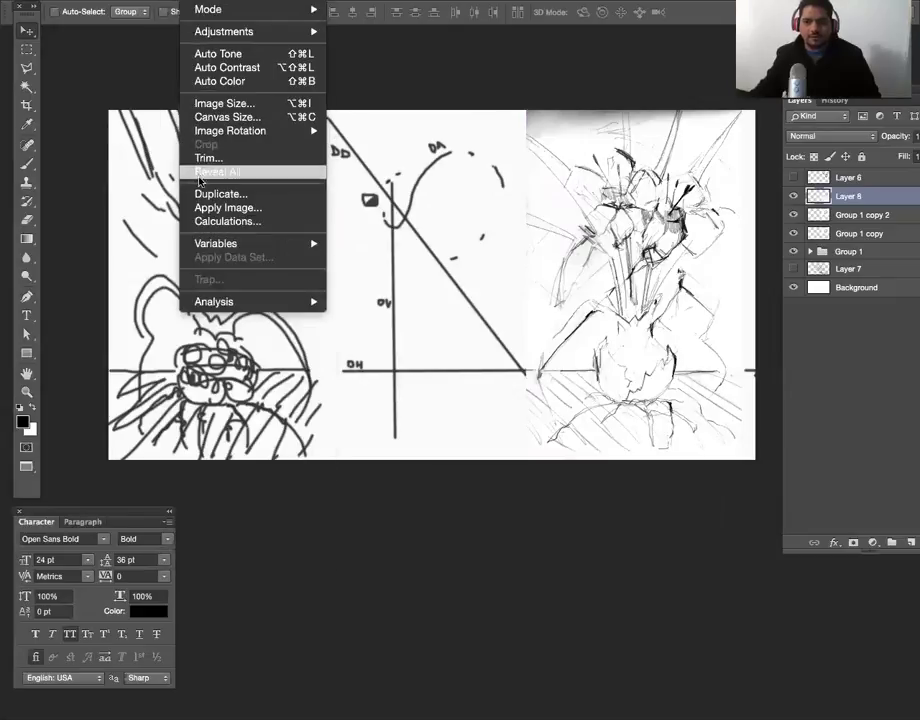
mouse_move(227, 135)
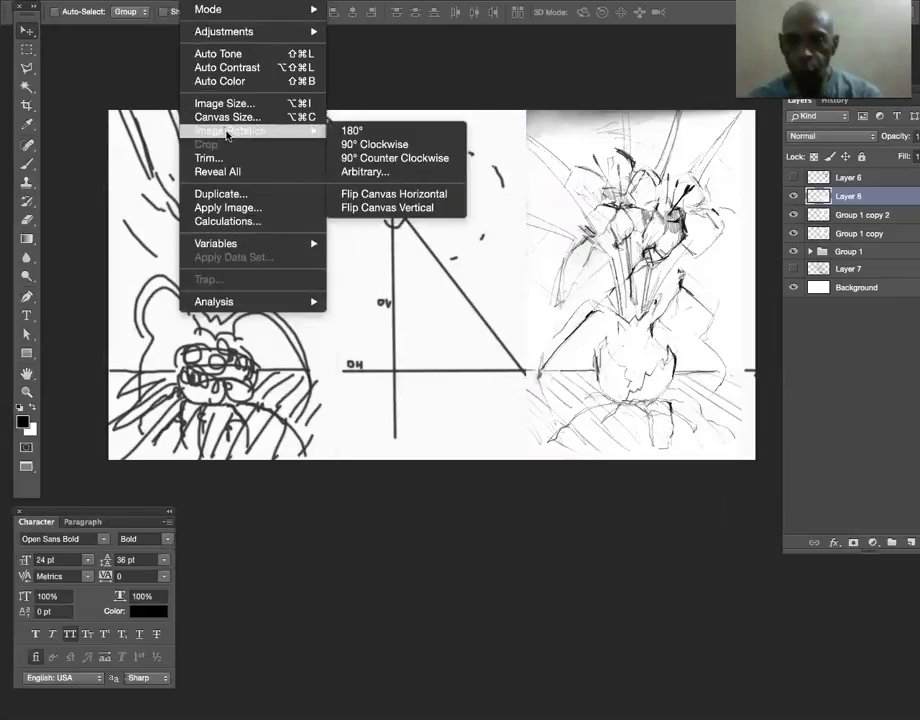
mouse_move(205, 298)
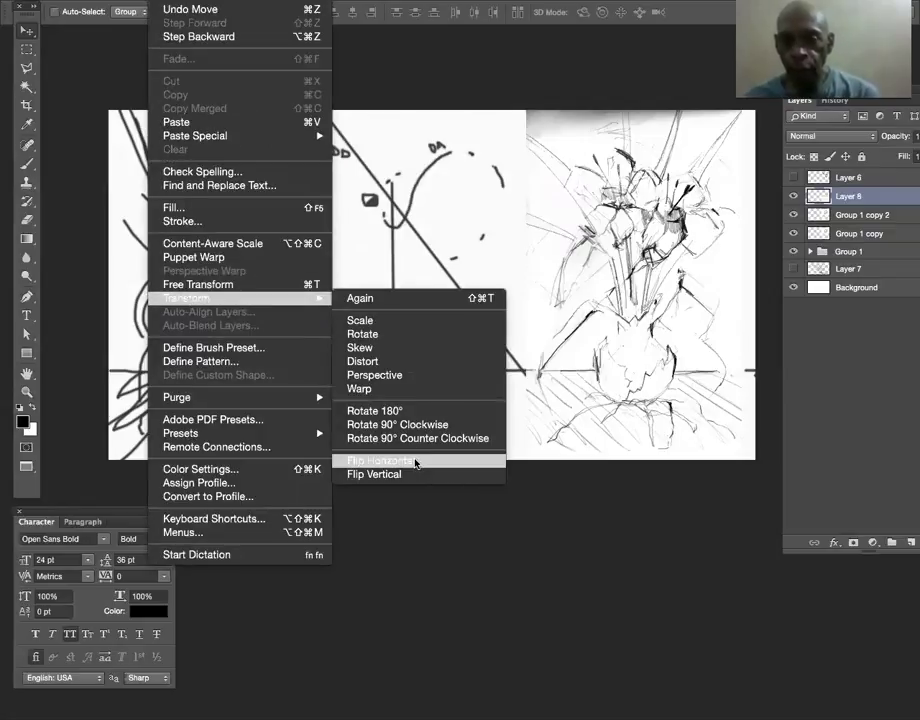
click(419, 472)
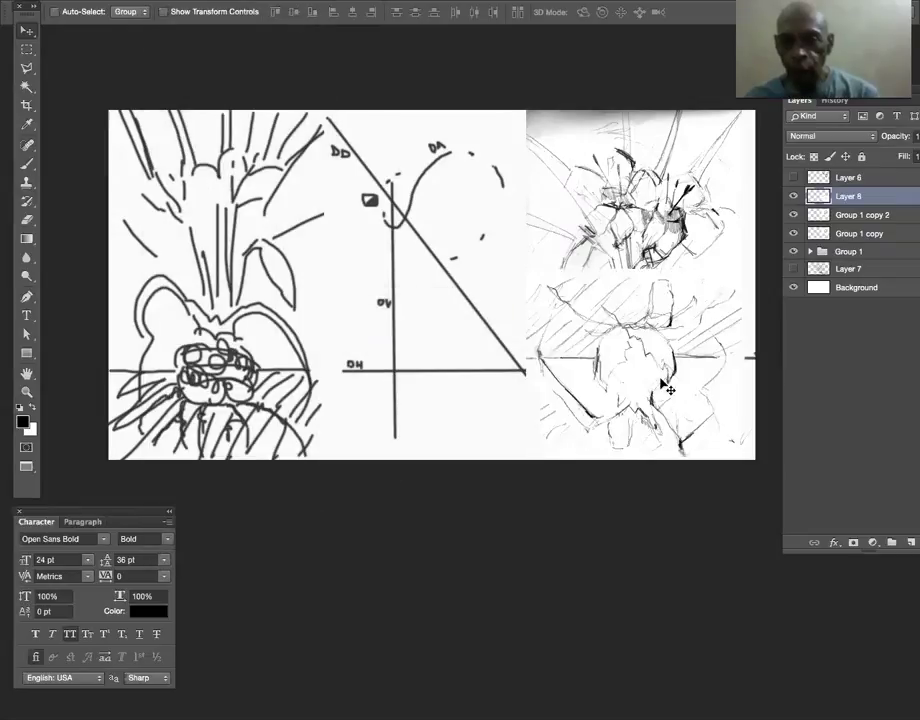
key(ctrl+z)
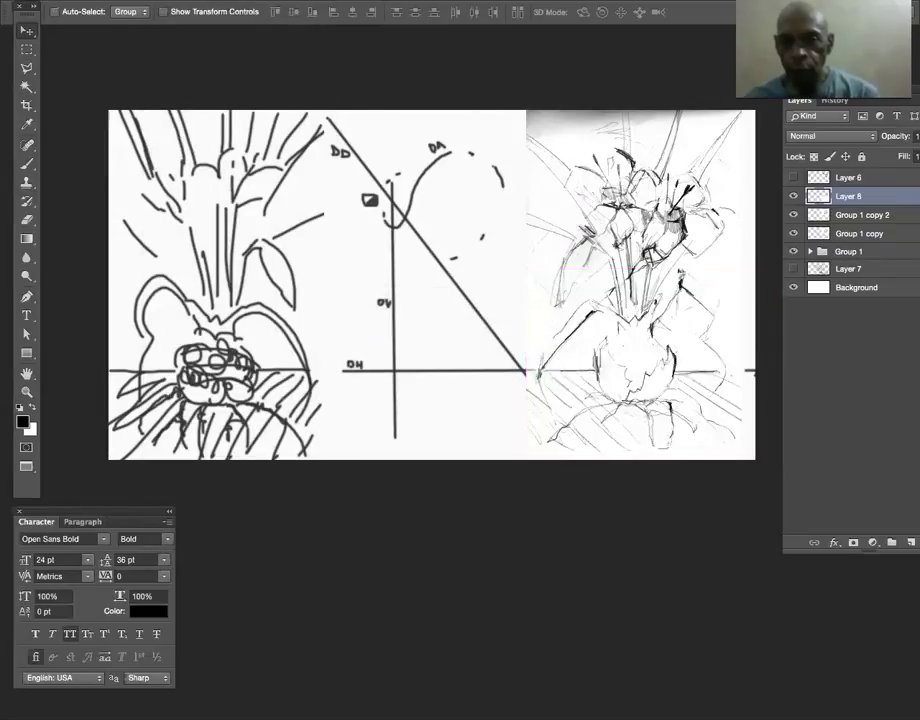
Flip the vase section horizontally, aligned beneath the flowers, and merge its layer with Group 1 copy 2.
click(170, 1)
mouse_move(180, 300)
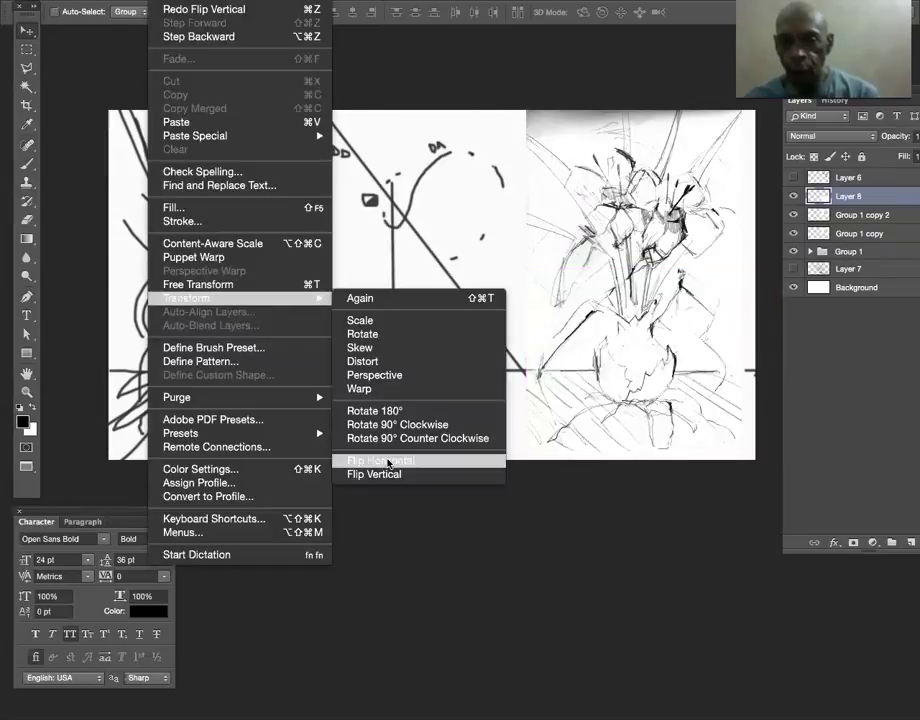
click(388, 463)
mouse_move(612, 398)
mouse_down()
mouse_move(636, 398)
mouse_move(634, 430)
mouse_up()
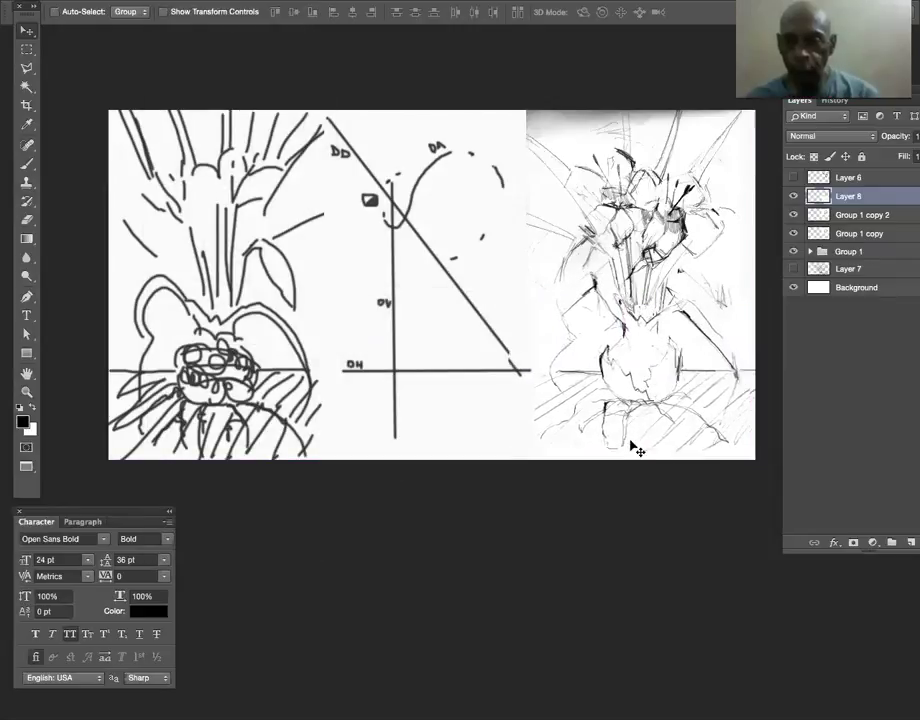
super+click(860, 215)
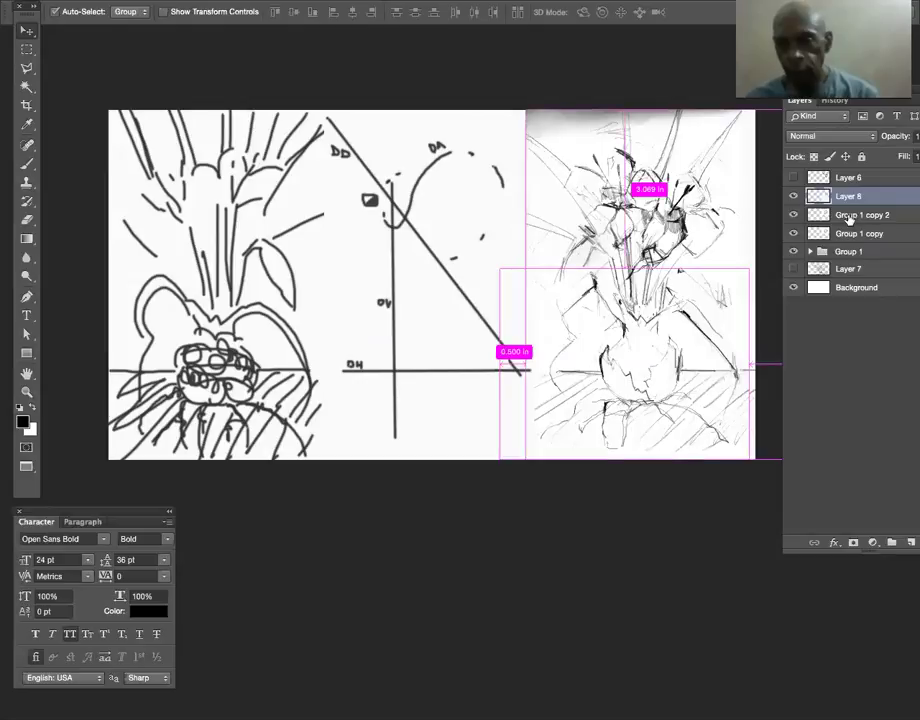
key(super+e)
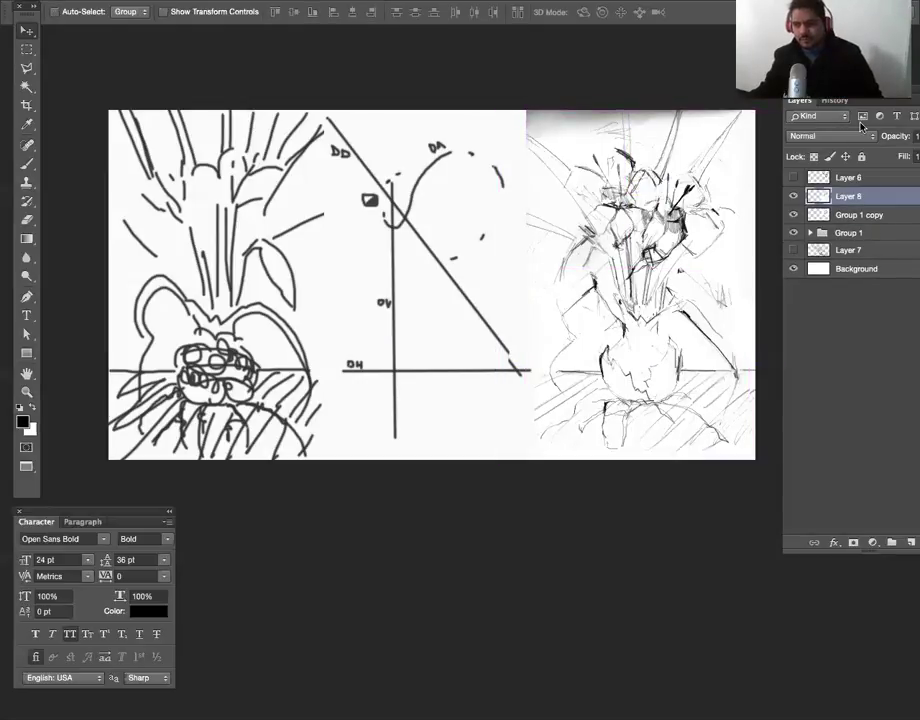
Add a new layer above Layer 8 and hide Layer 8, Group 1 copy and Group 1.
click(904, 543)
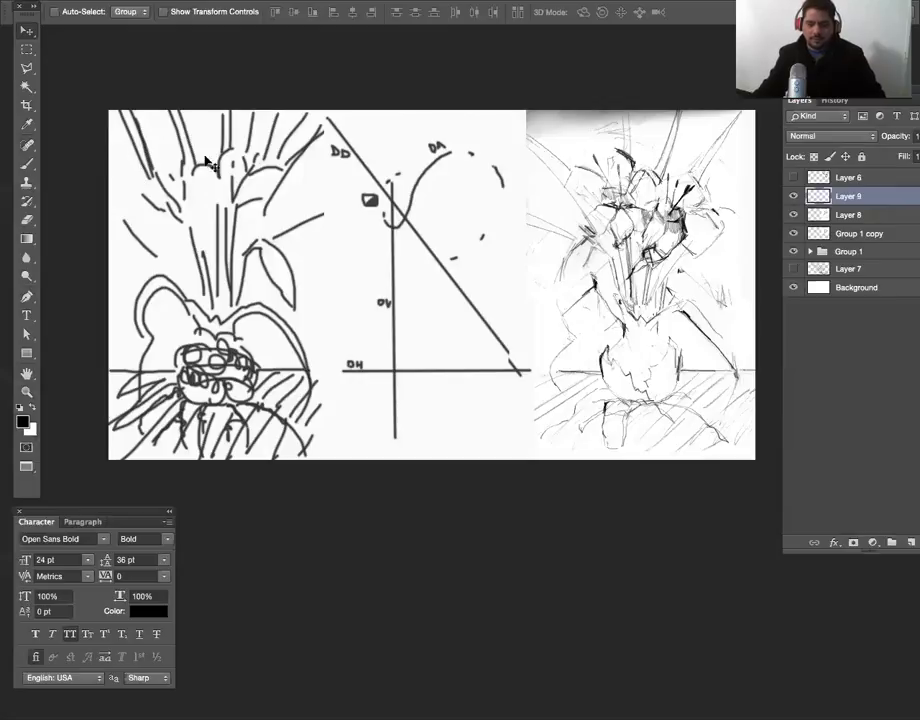
drag(793, 214, 794, 254)
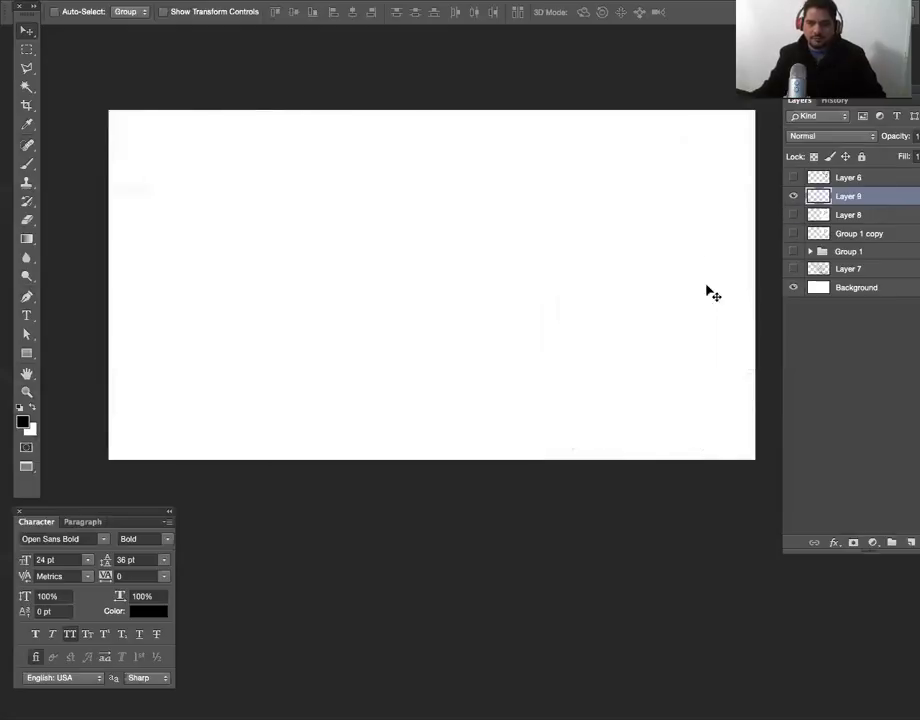
Brush three long diagonal arrows from the canvas's upper-left corner toward its lower-right corner, with a filled dot at each corner.
key(b)
mouse_move(111, 119)
mouse_down()
mouse_move(635, 341)
mouse_move(631, 357)
mouse_move(609, 359)
mouse_up()
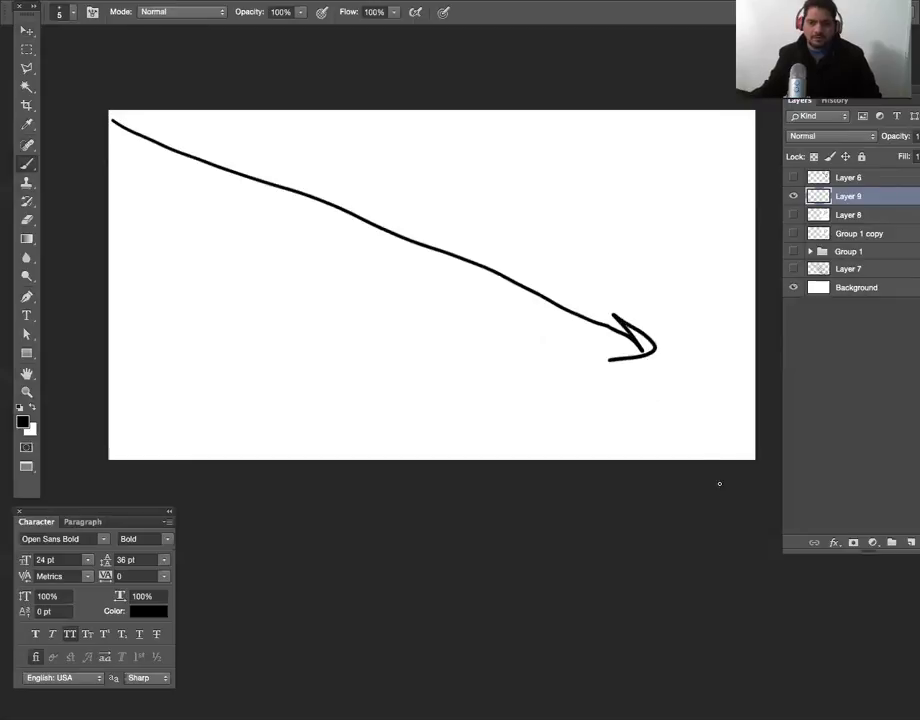
drag(113, 142, 118, 112)
drag(729, 440, 727, 438)
drag(118, 129, 685, 414)
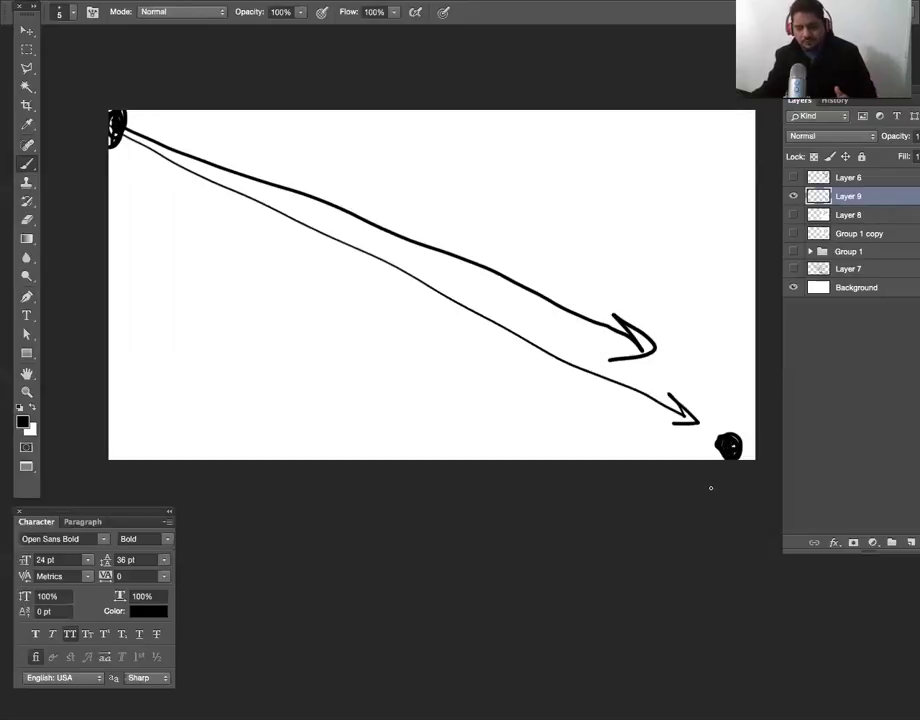
mouse_move(146, 140)
mouse_down()
mouse_move(666, 441)
mouse_move(674, 436)
mouse_move(657, 411)
mouse_move(650, 450)
mouse_up()
drag(746, 436, 752, 456)
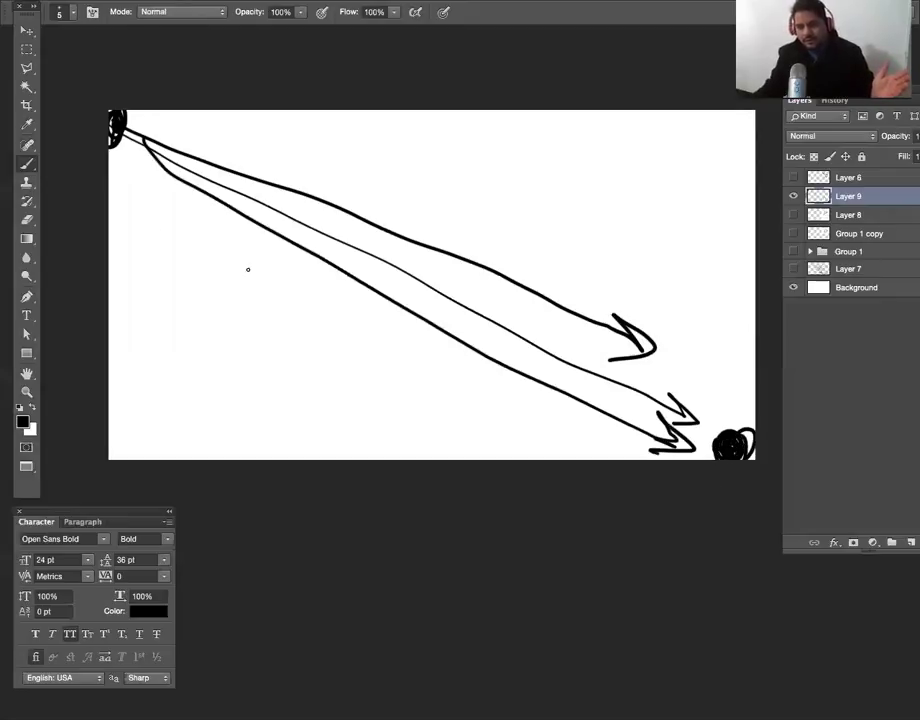
Brush a row of slanted parallel strokes below the arrows and two crossing lines above them.
drag(128, 222, 117, 248)
drag(173, 190, 132, 286)
drag(206, 216, 137, 357)
drag(245, 248, 171, 386)
mouse_move(276, 270)
mouse_down()
mouse_move(232, 380)
mouse_move(207, 407)
mouse_up()
drag(320, 318, 260, 428)
drag(353, 350, 311, 440)
drag(446, 378, 416, 430)
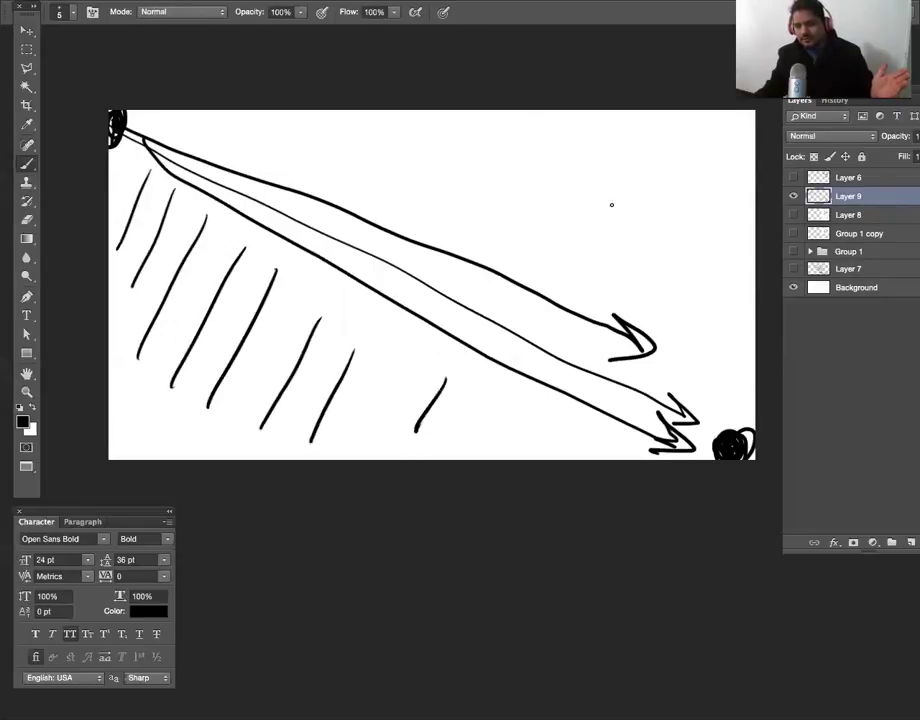
drag(429, 158, 630, 276)
drag(499, 268, 648, 132)
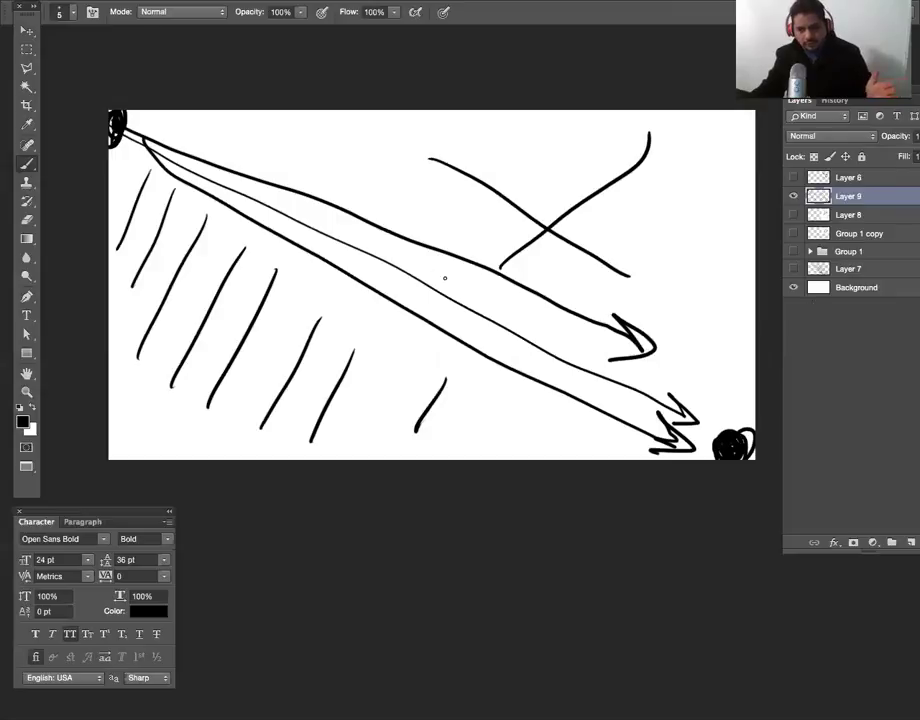
Clear the layer's strokes and brush a long diagonal from the canvas's lower-left to its upper-right corner.
key(ctrl+a)
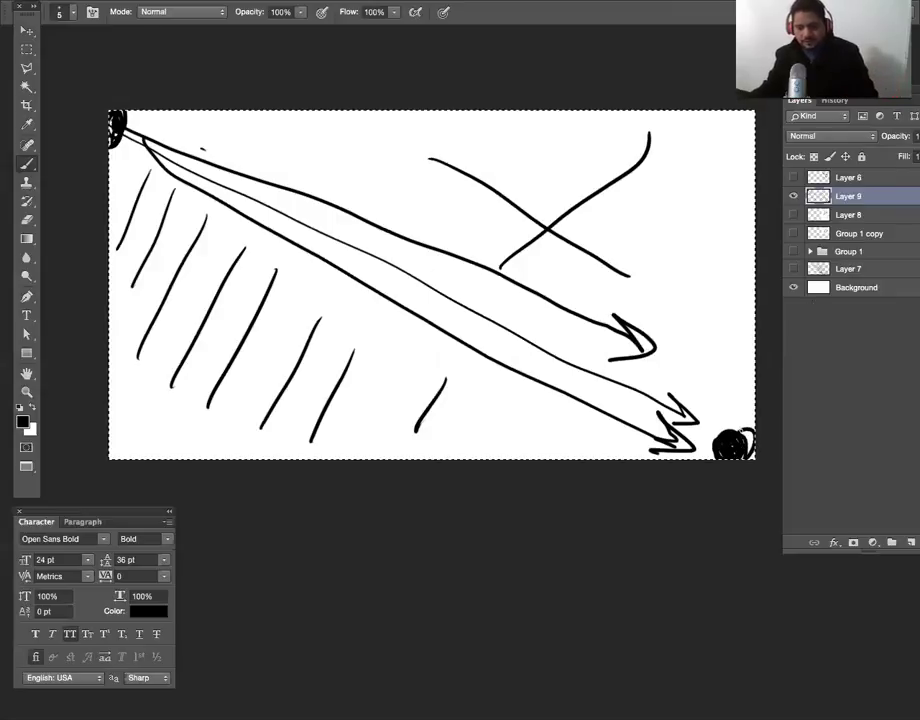
key(Delete)
drag(136, 440, 524, 248)
drag(699, 143, 745, 115)
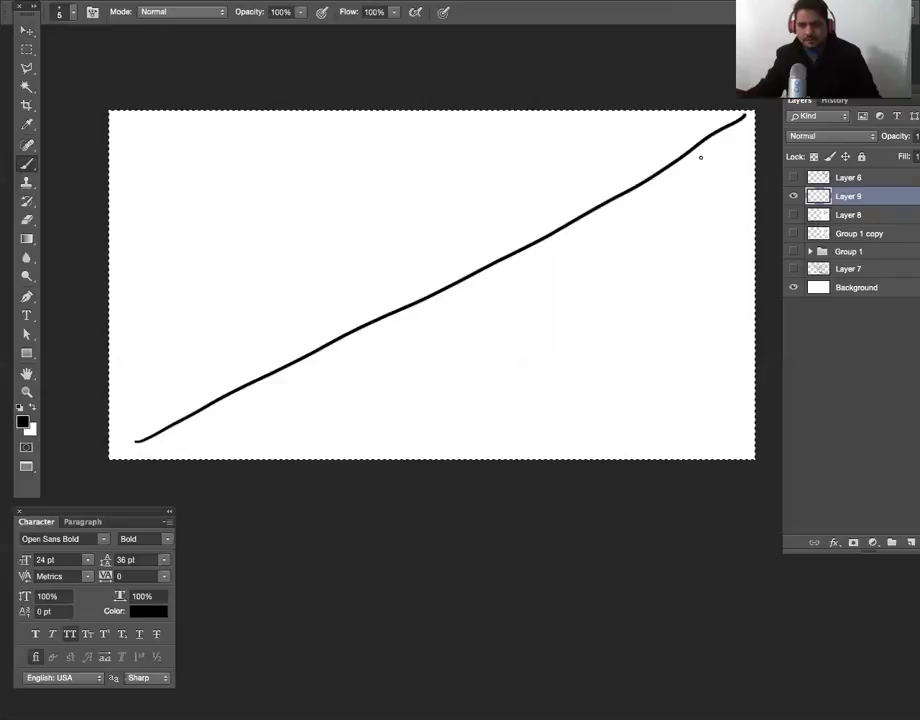
Brush a second rising diagonal, knot-ended verticals near both side edges and a large loop on each side of the diagonals.
key(ctrl+d)
mouse_move(140, 118)
mouse_down()
mouse_move(128, 125)
mouse_move(148, 437)
mouse_move(150, 420)
mouse_move(755, 155)
mouse_move(716, 160)
mouse_move(717, 445)
mouse_move(740, 425)
mouse_up()
drag(443, 345, 542, 431)
drag(622, 410, 586, 409)
mouse_move(290, 147)
mouse_down()
mouse_move(261, 212)
mouse_move(298, 146)
mouse_up()
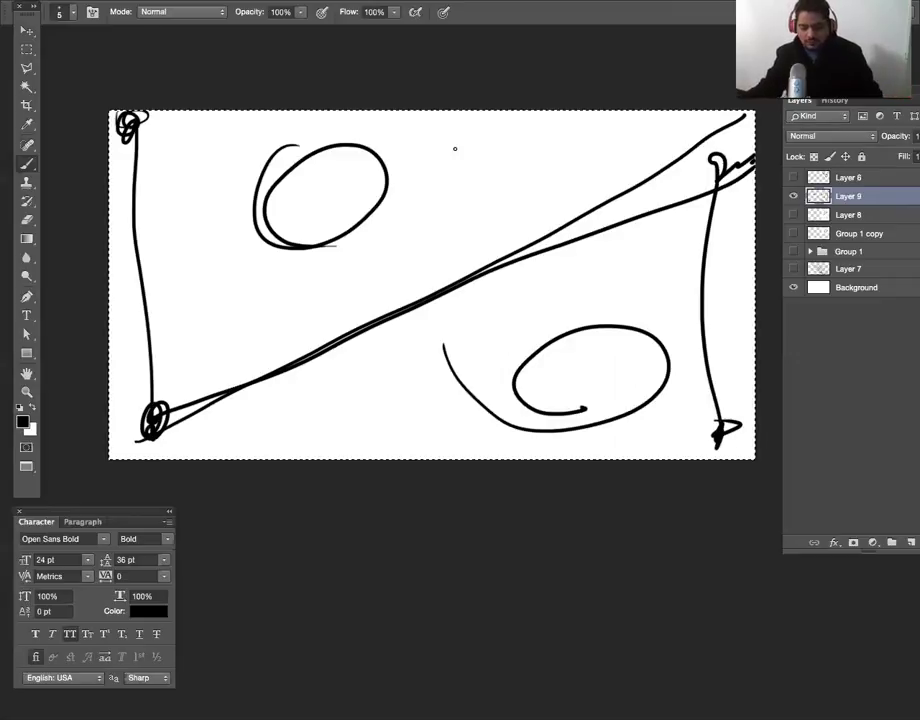
Clear the layer's strokes and brush one long diagonal arrow from the canvas's upper-left area to its lower-right area.
key(ctrl+a)
key(Delete)
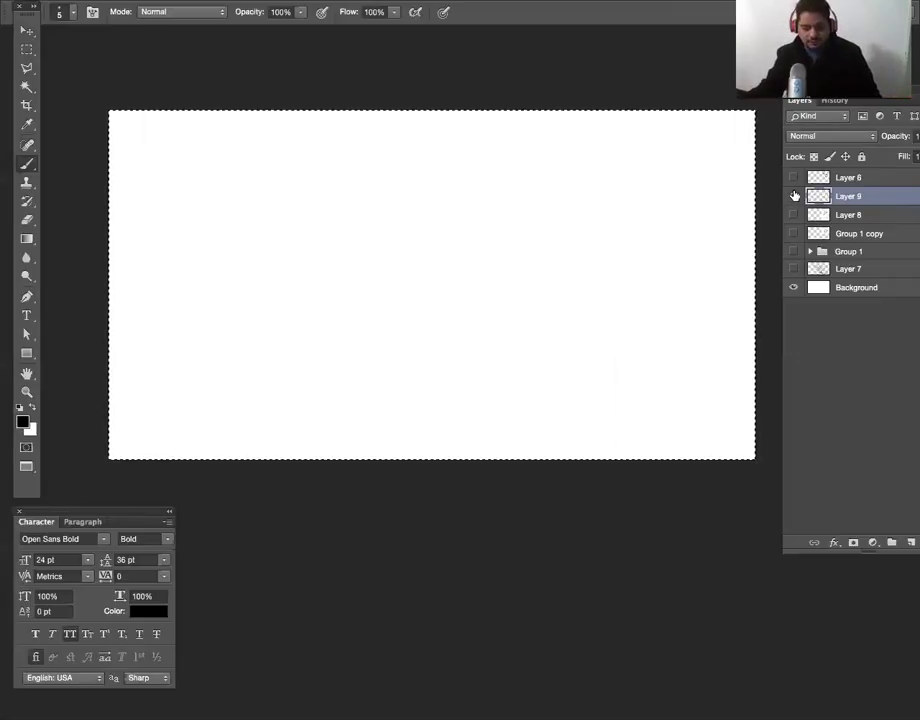
key(ctrl+d)
drag(178, 149, 652, 378)
mouse_move(600, 312)
mouse_down()
mouse_move(598, 375)
mouse_move(556, 360)
mouse_up()
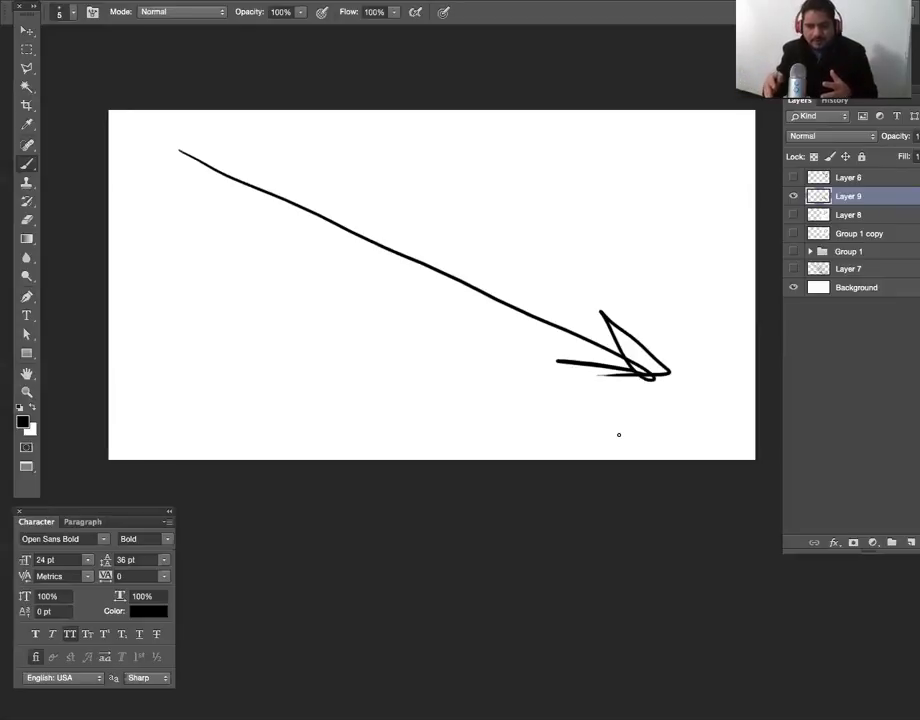
Brush a large spiral below the diagonal arrow and four slanted parallel strokes above it.
mouse_move(250, 291)
mouse_down()
mouse_move(294, 261)
mouse_move(305, 335)
mouse_move(318, 316)
mouse_up()
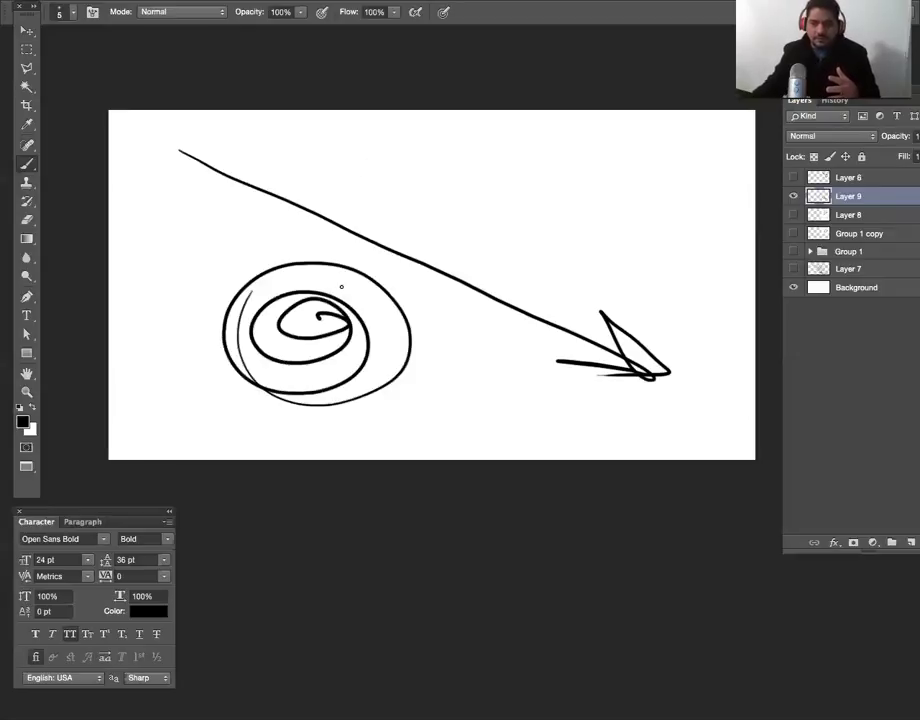
drag(491, 133, 421, 237)
drag(549, 148, 473, 246)
drag(611, 172, 544, 259)
drag(686, 185, 636, 250)
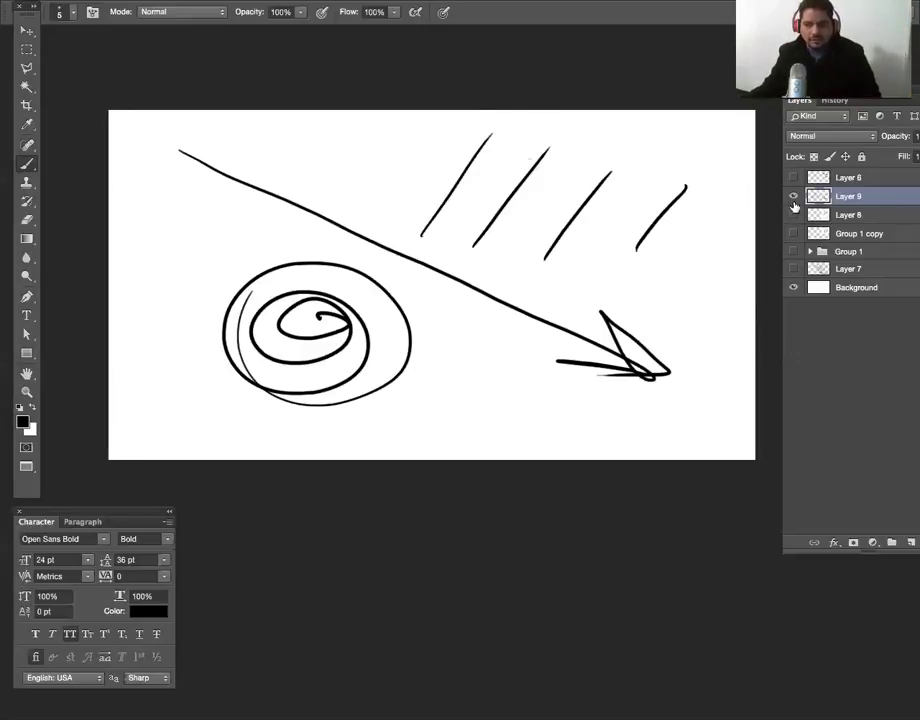
Hide Layer 9, show Group 1 and Group 1 copy again, and add a new layer above Layer 9.
click(792, 194)
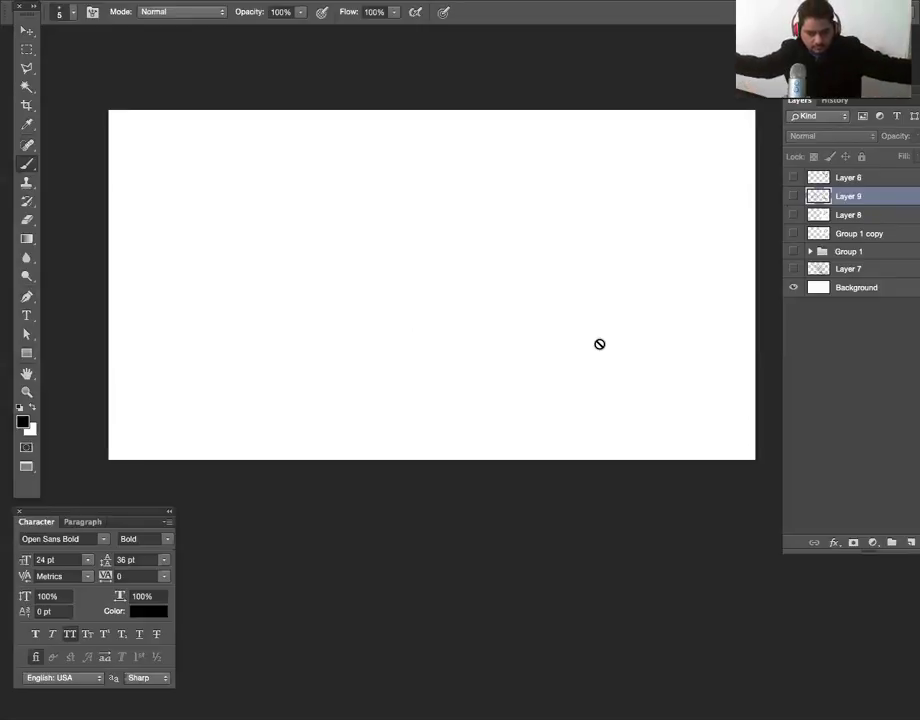
click(635, 214)
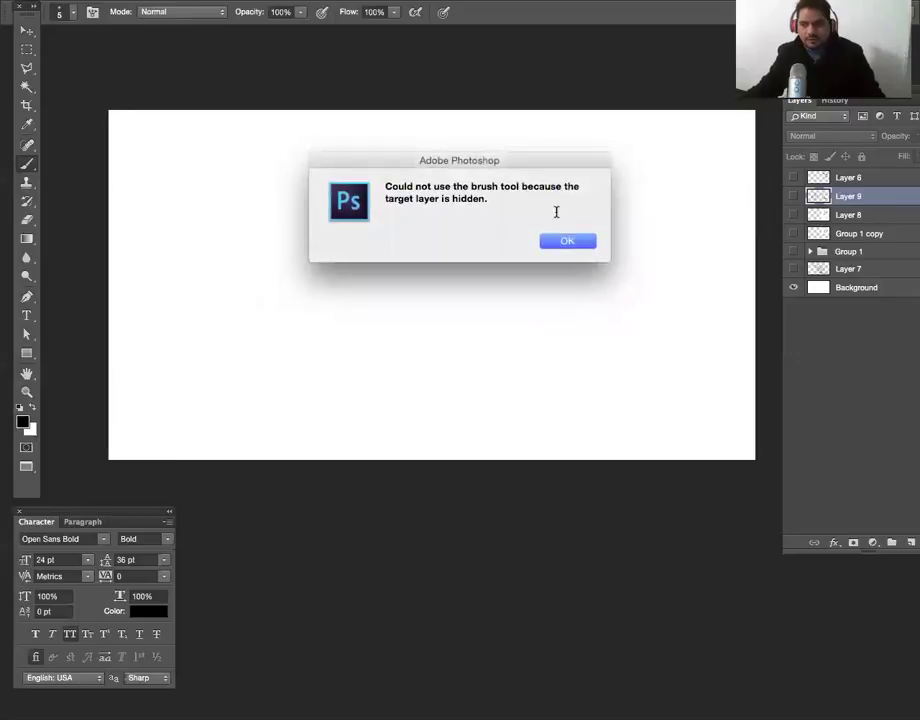
click(588, 240)
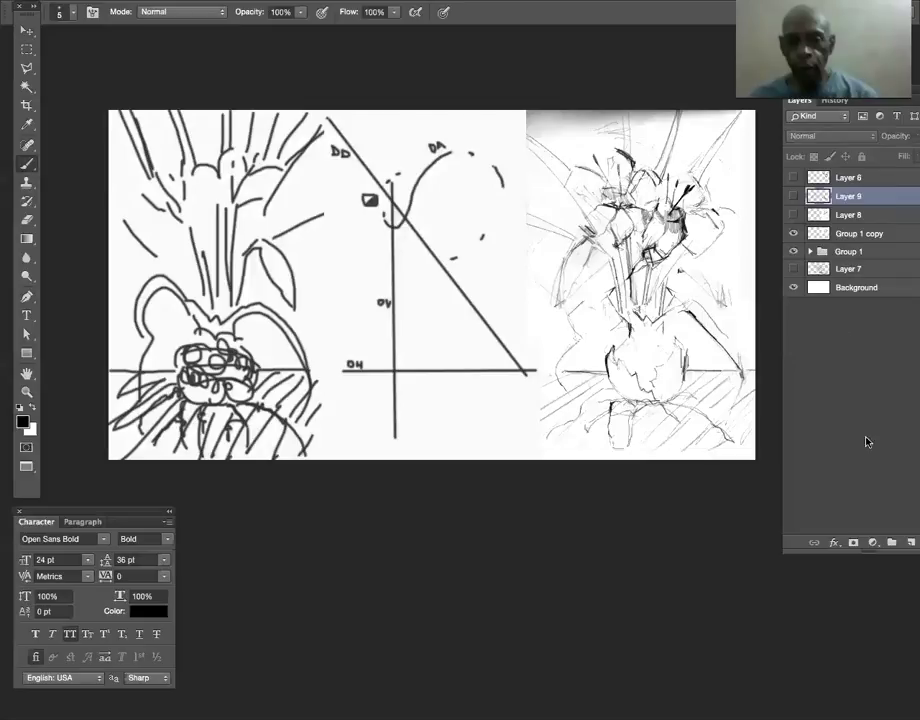
click(903, 541)
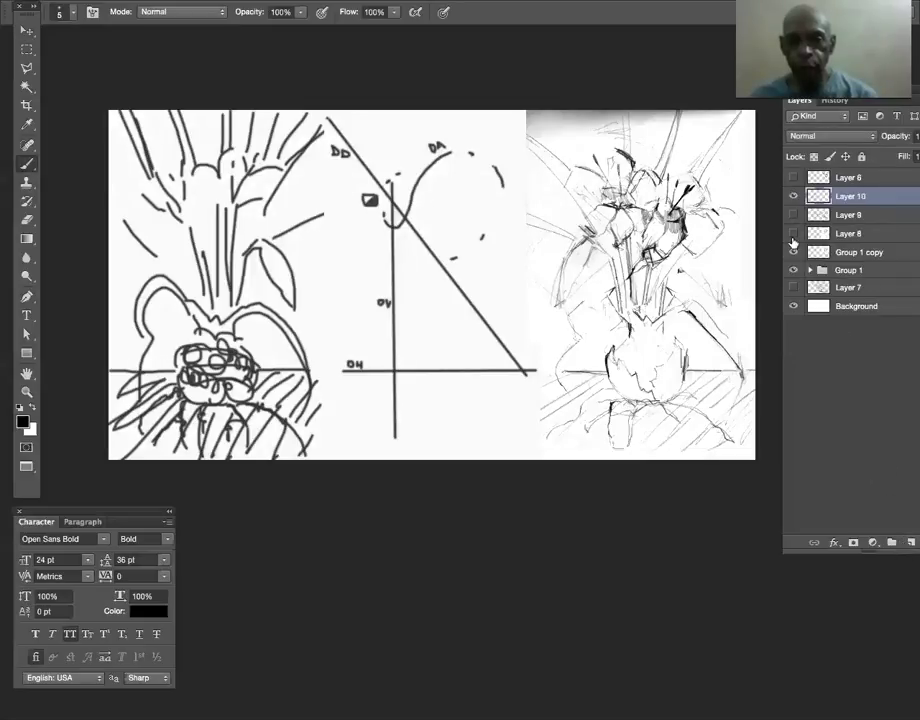
Compare the flower drawing with and without the mirrored Group 1 copy layer, and make that layer active.
click(793, 254)
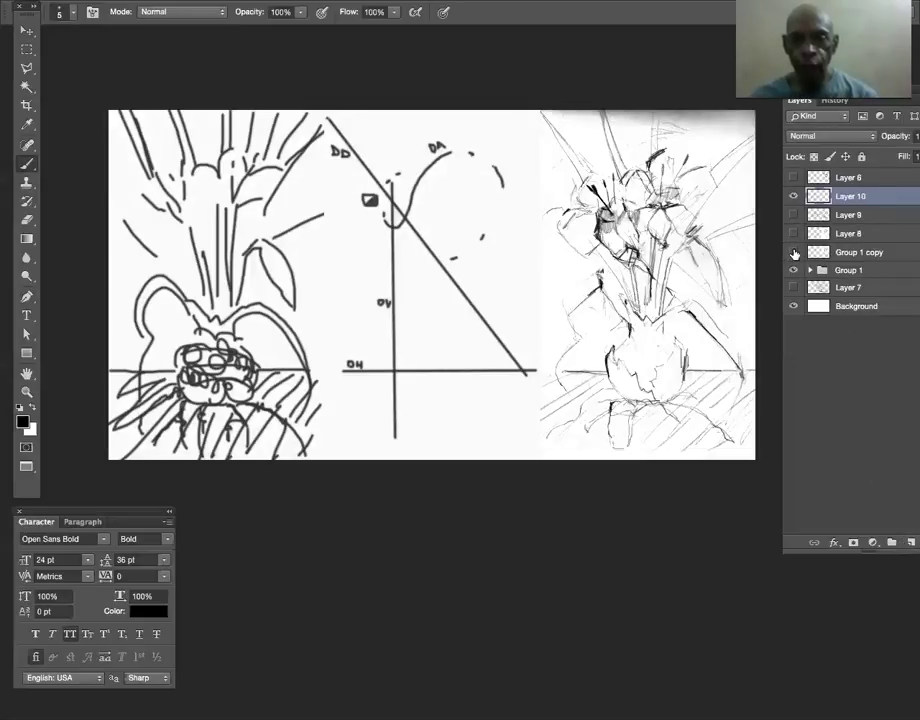
click(793, 254)
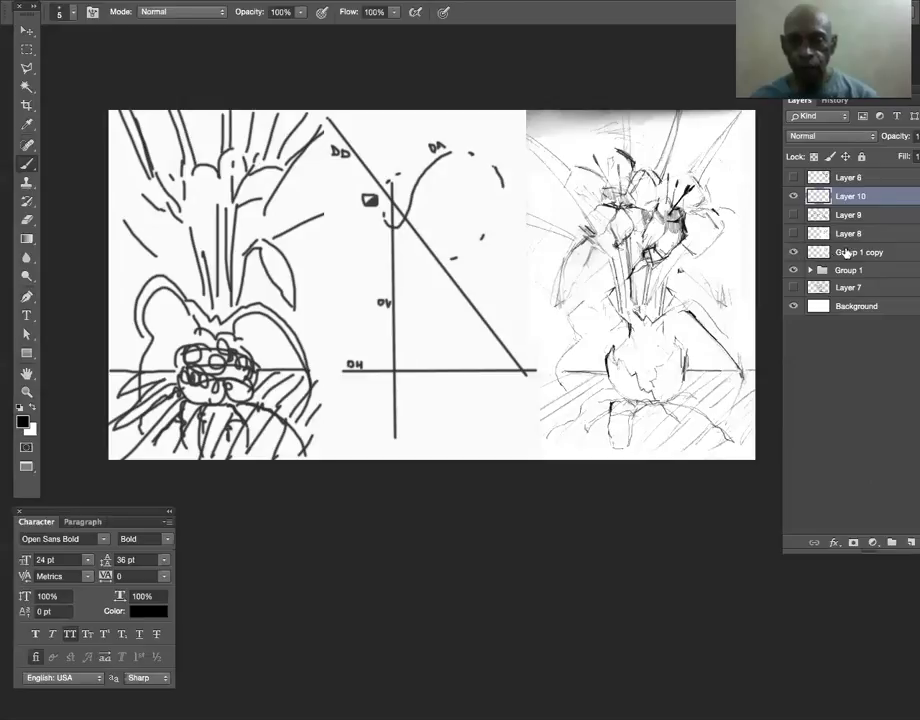
click(840, 256)
click(793, 254)
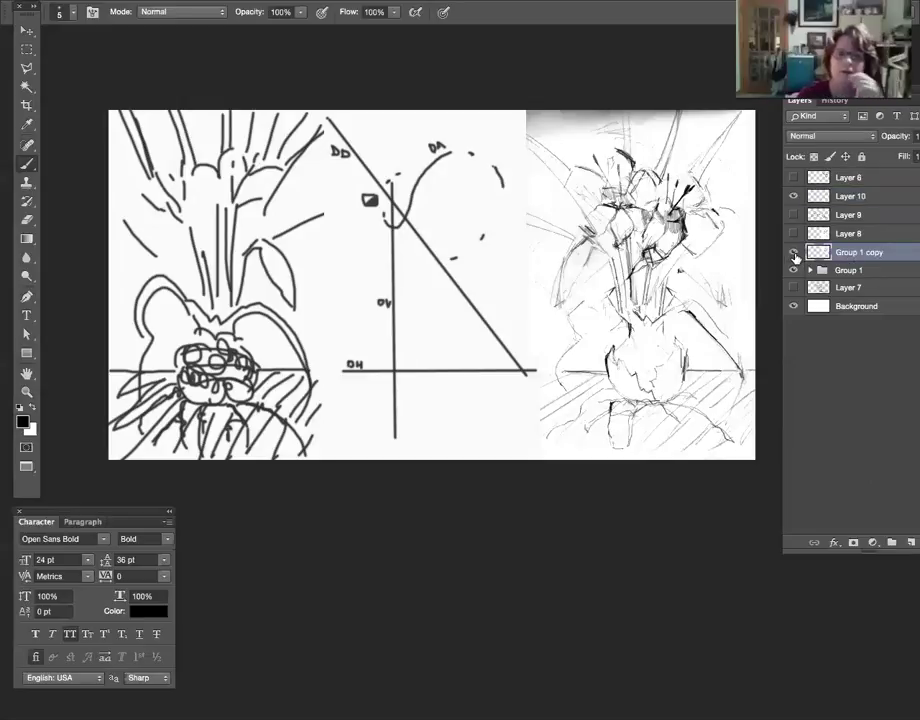
Lasso a polygonal selection around the vase, drooping leaves and tabletop in the lower part of the flower drawing, keeping Layer 10 visible.
key(l)
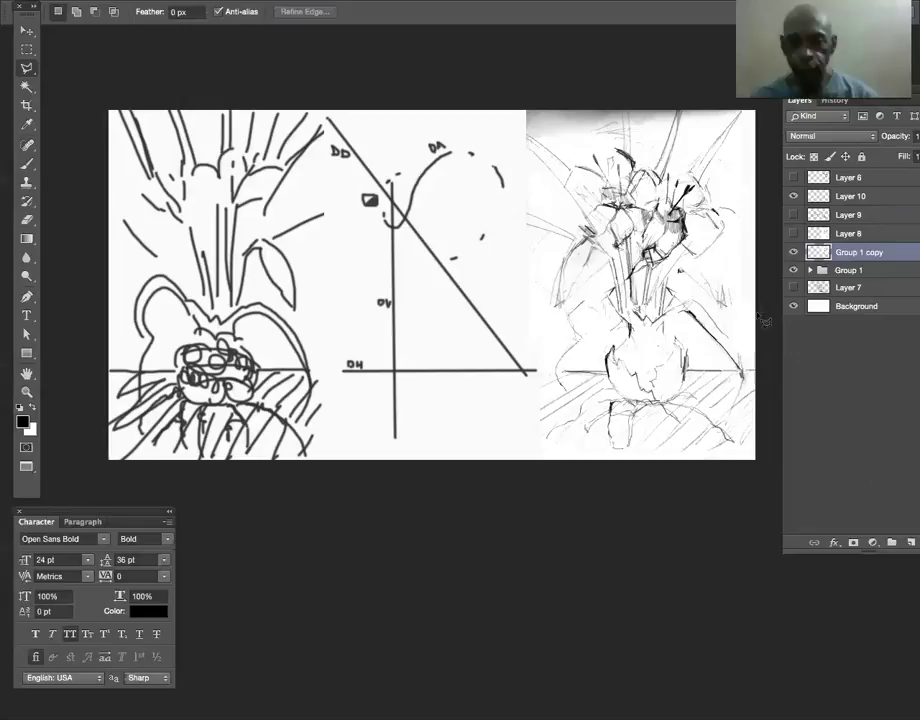
click(441, 213)
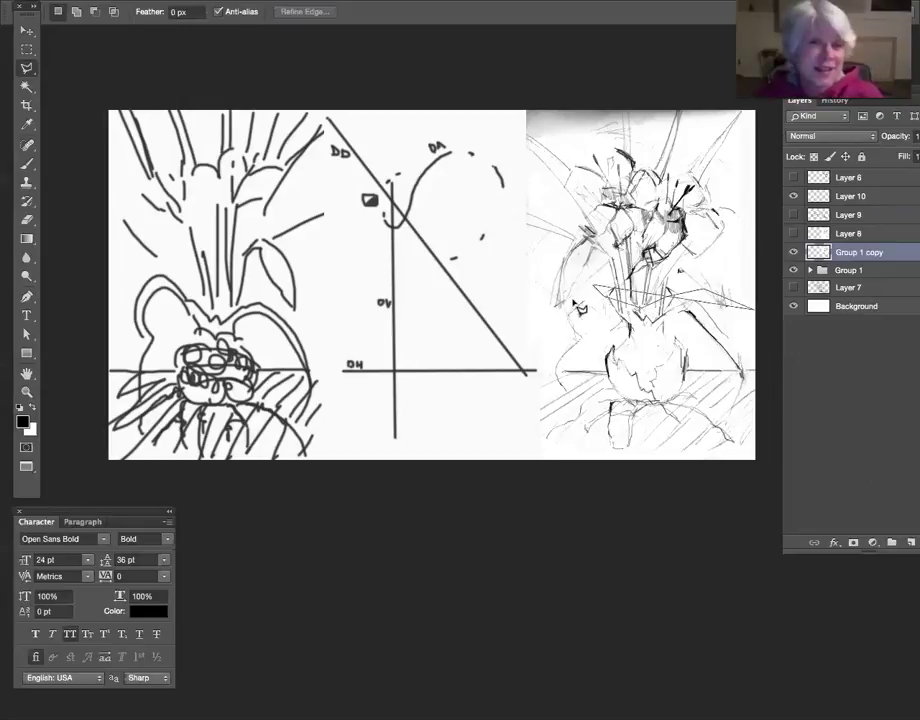
double_click(530, 212)
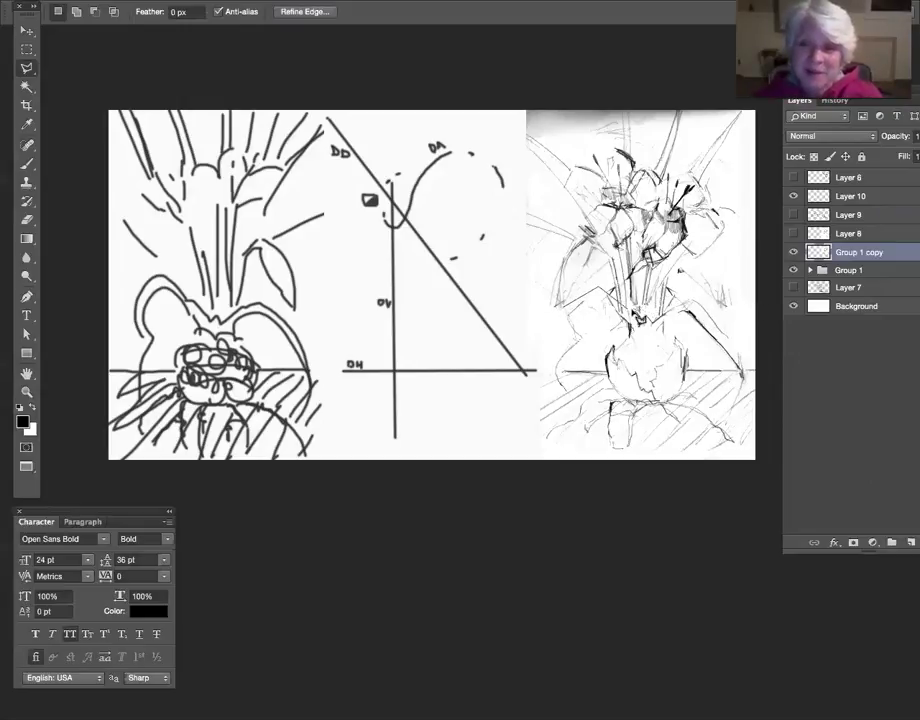
click(698, 298)
click(776, 352)
click(780, 472)
click(692, 515)
click(527, 501)
click(501, 458)
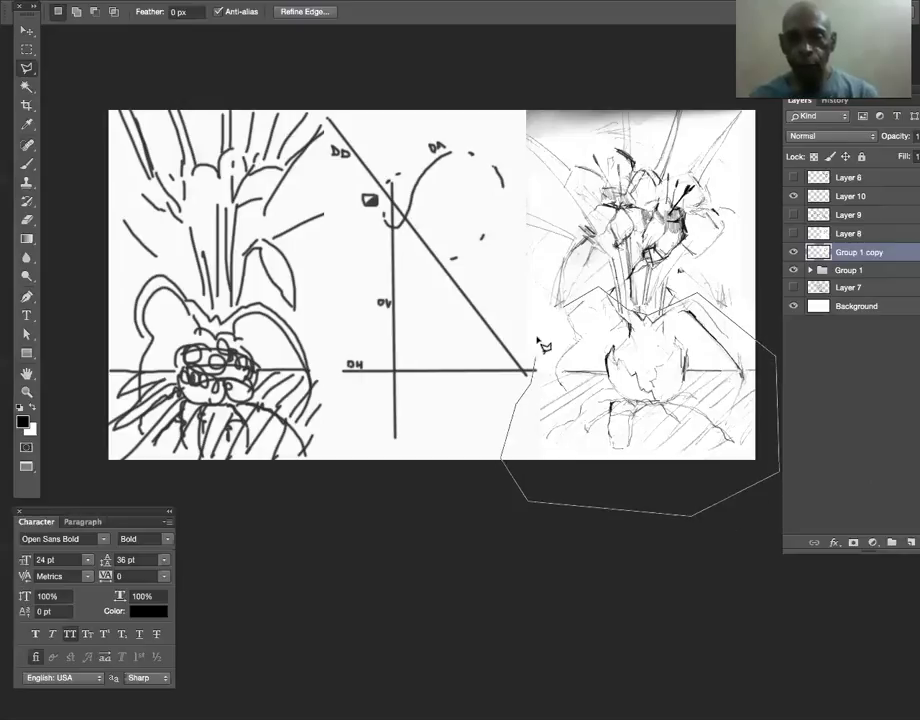
click(572, 303)
key(v)
click(663, 440)
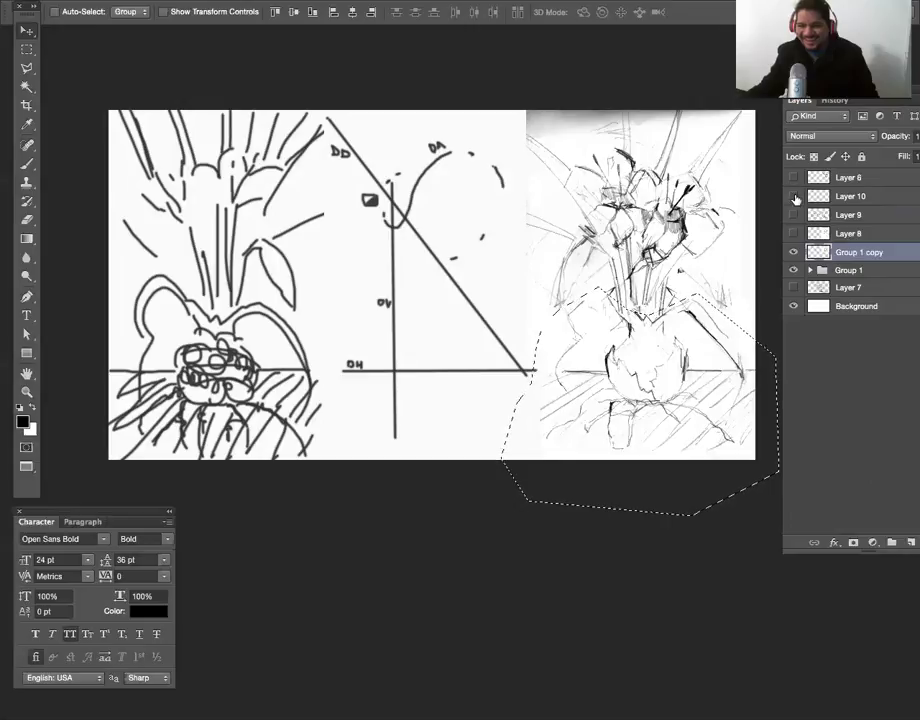
click(795, 197)
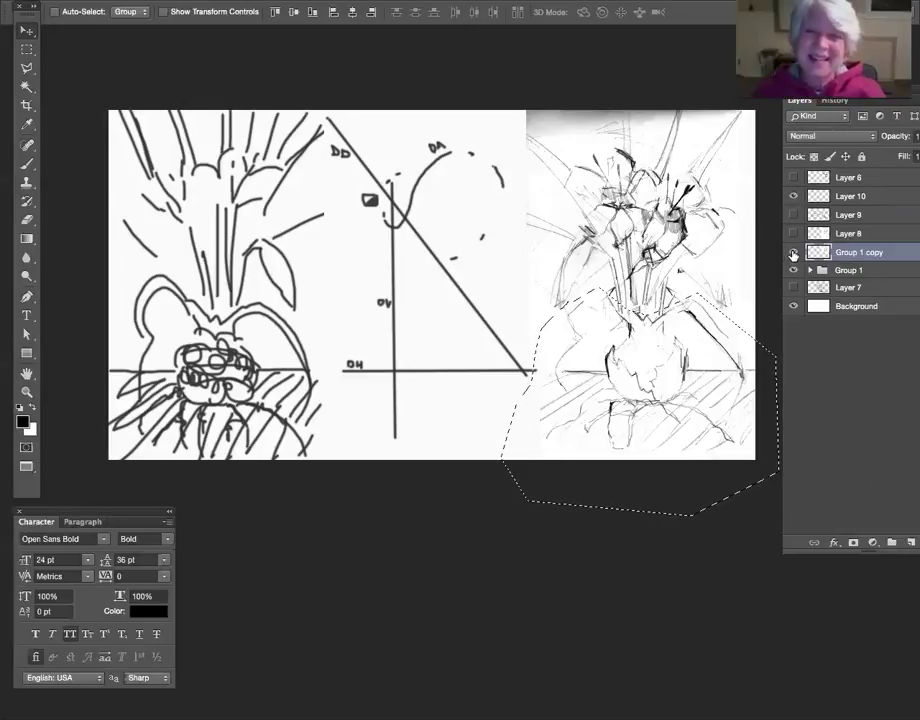
Duplicate Group 1 as a single merged layer and delete everything outside the selected vase and tabletop area.
click(852, 271)
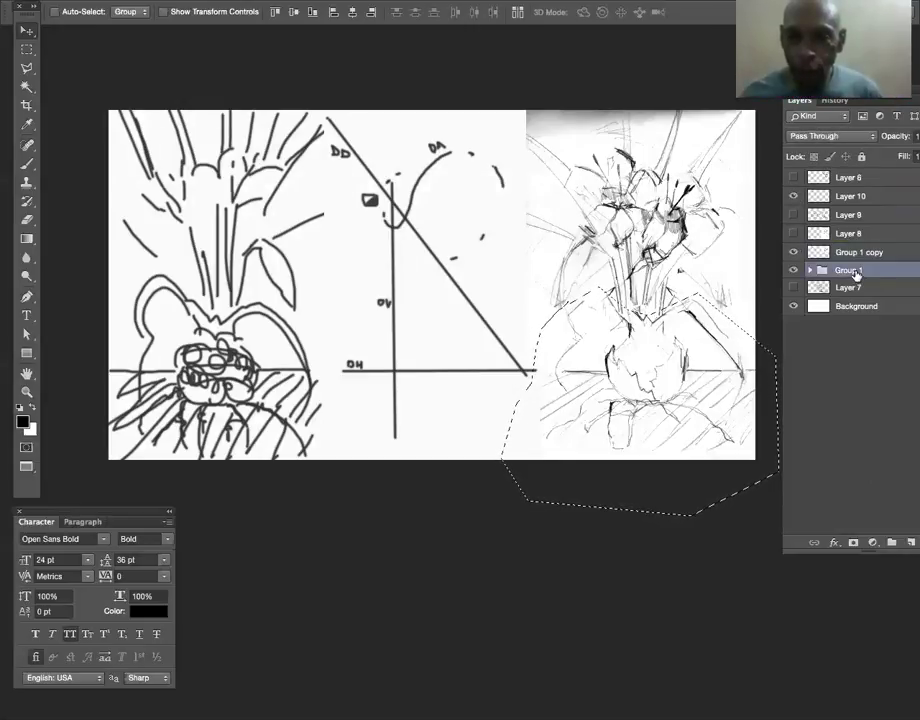
key(ctrl+j)
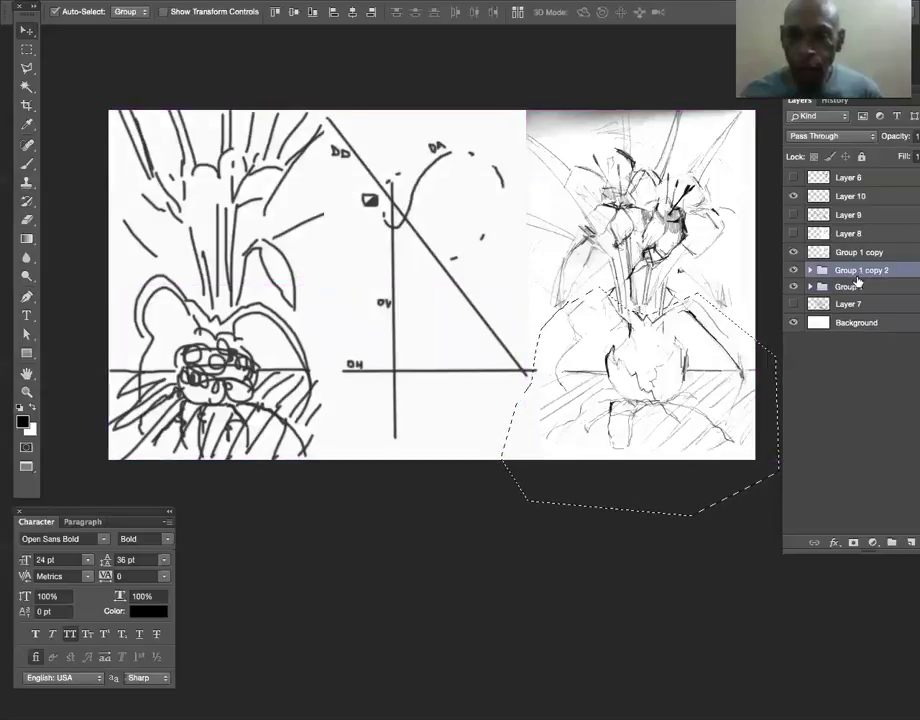
key(ctrl+e)
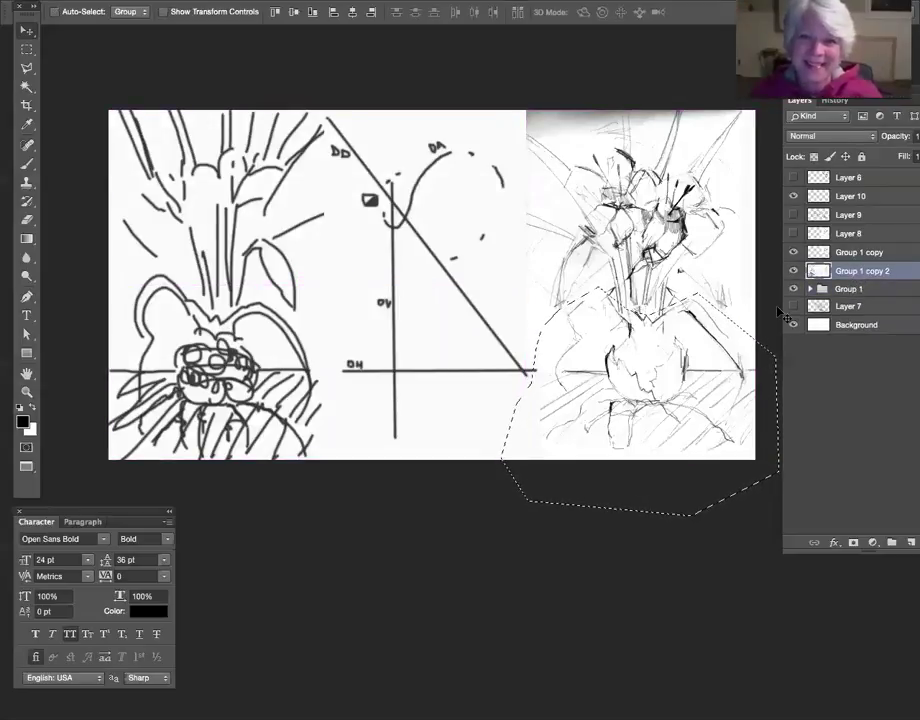
key(ctrl+shift+i)
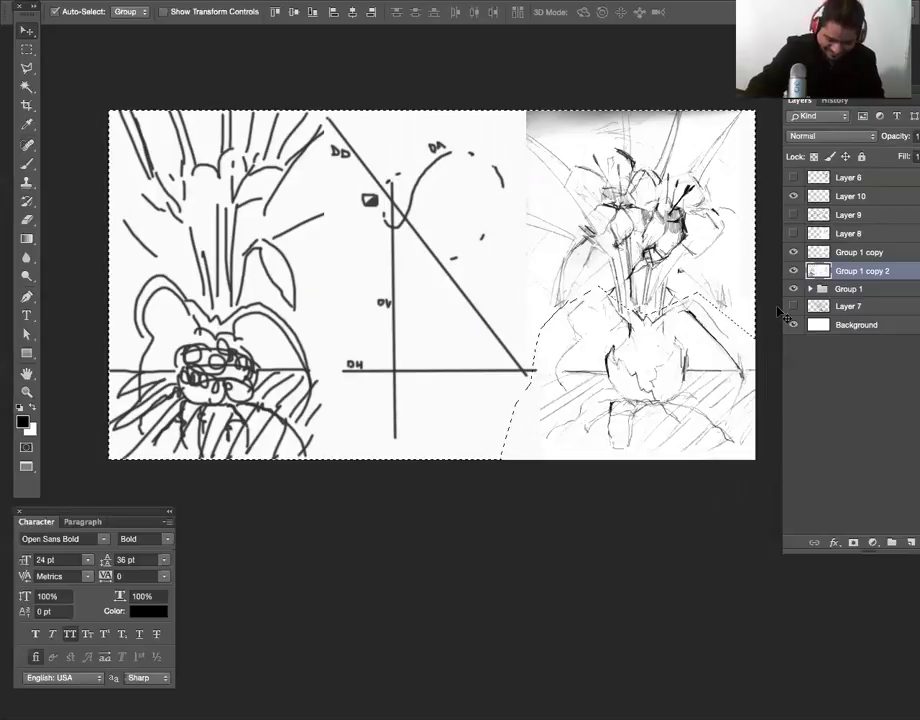
drag(783, 314, 783, 314)
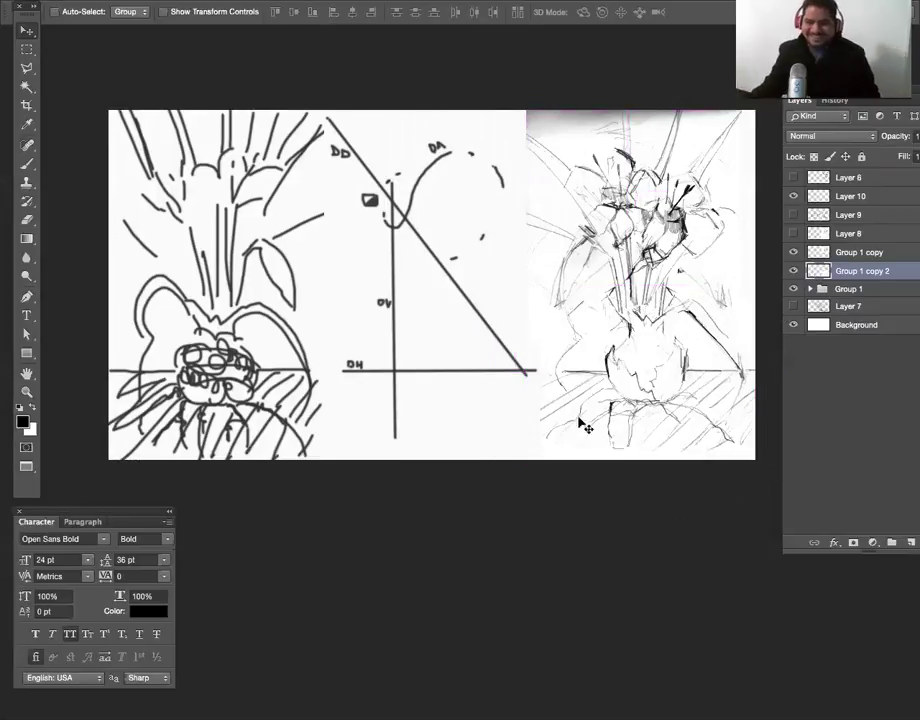
Shift the vase and tabletop piece slightly left under the mirrored flowers and merge it with the Group 1 copy layer.
mouse_move(676, 417)
mouse_down()
mouse_move(663, 421)
mouse_move(661, 410)
mouse_move(663, 419)
mouse_up()
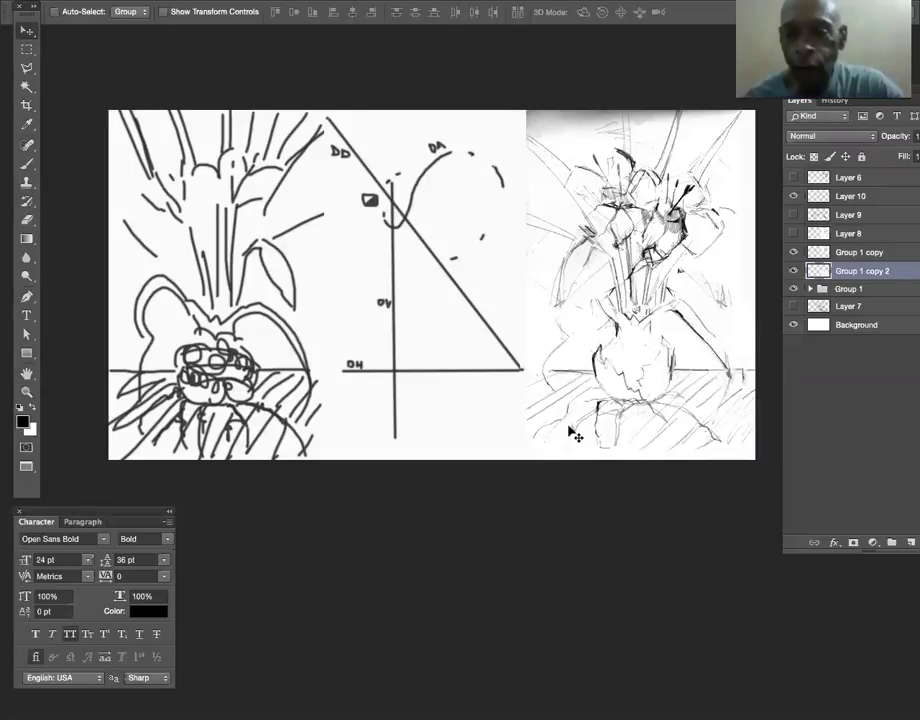
ctrl+click(860, 254)
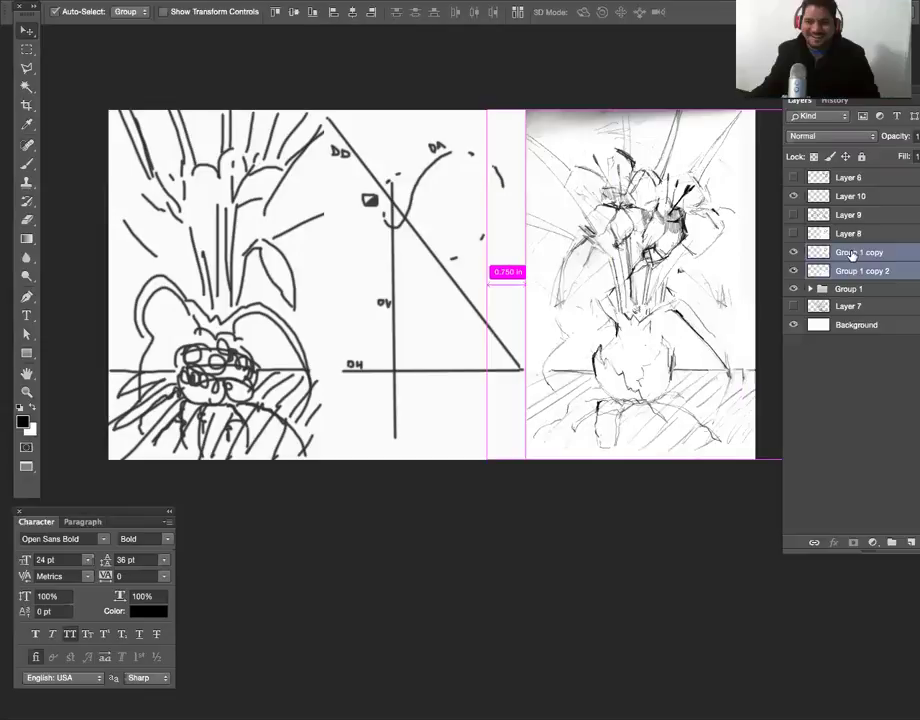
key(ctrl+e)
Compare the original flower drawing with the reworked mirrored version by toggling the Group 1 copy layer's visibility.
click(795, 253)
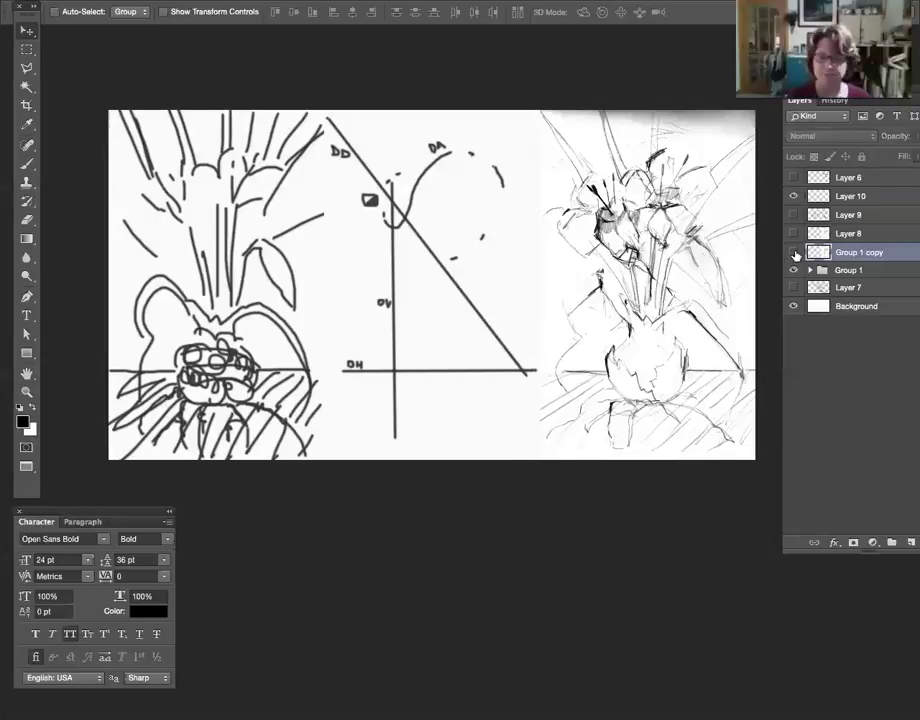
click(794, 253)
click(795, 253)
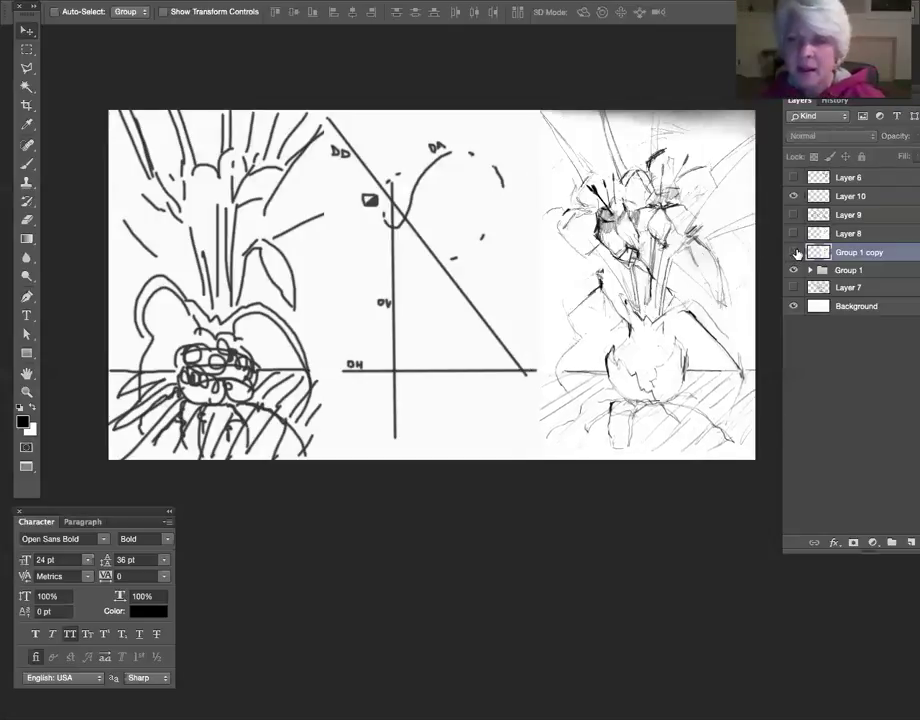
click(795, 253)
click(795, 253)
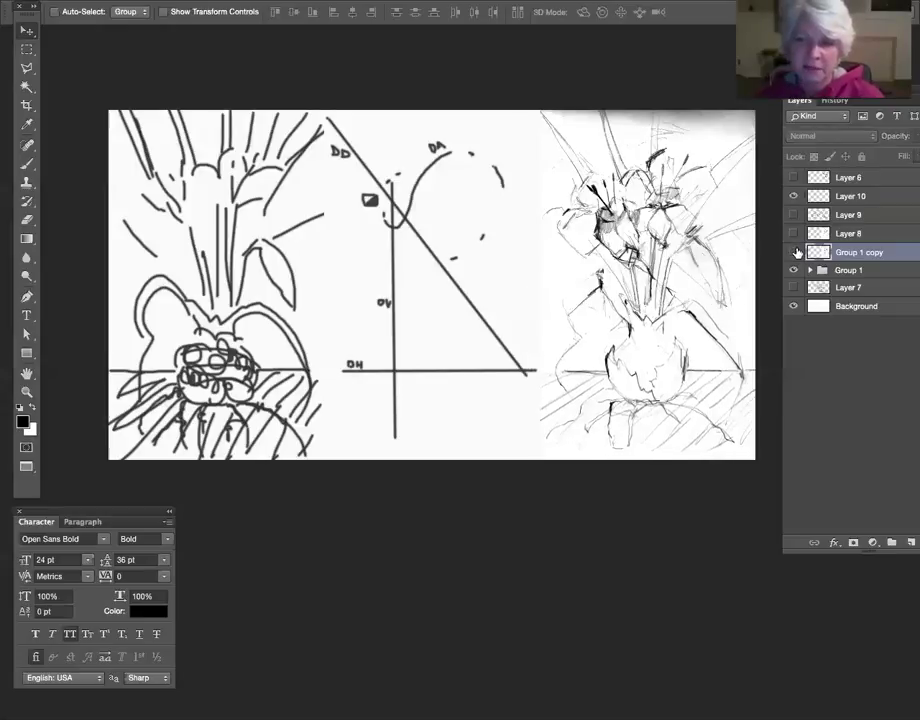
click(795, 253)
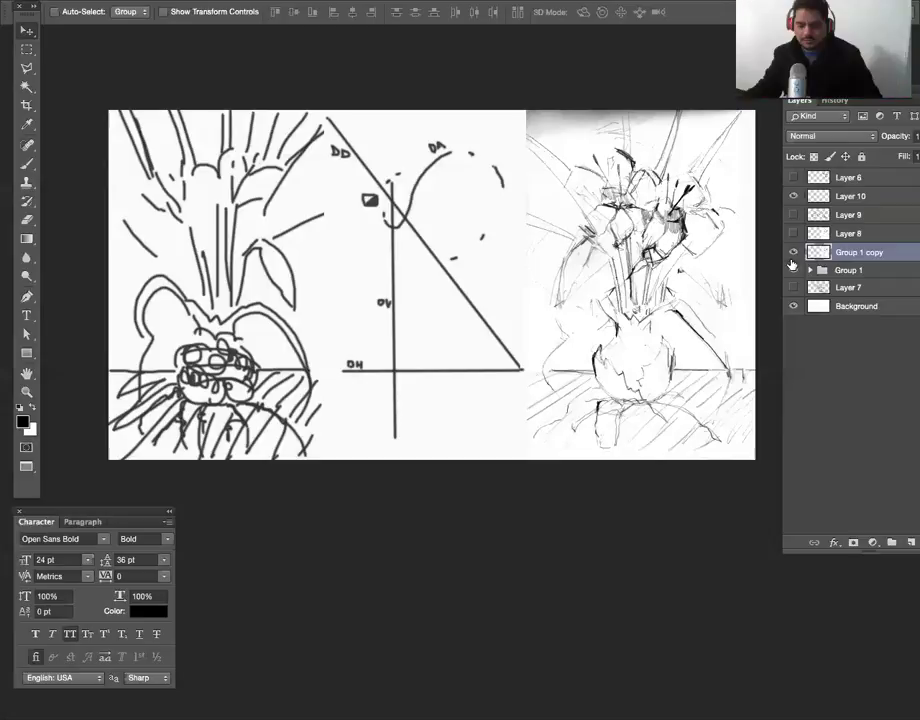
Lasso the dark flower on the right side of the bouquet and move it up and left over the neighbouring bloom.
key(l)
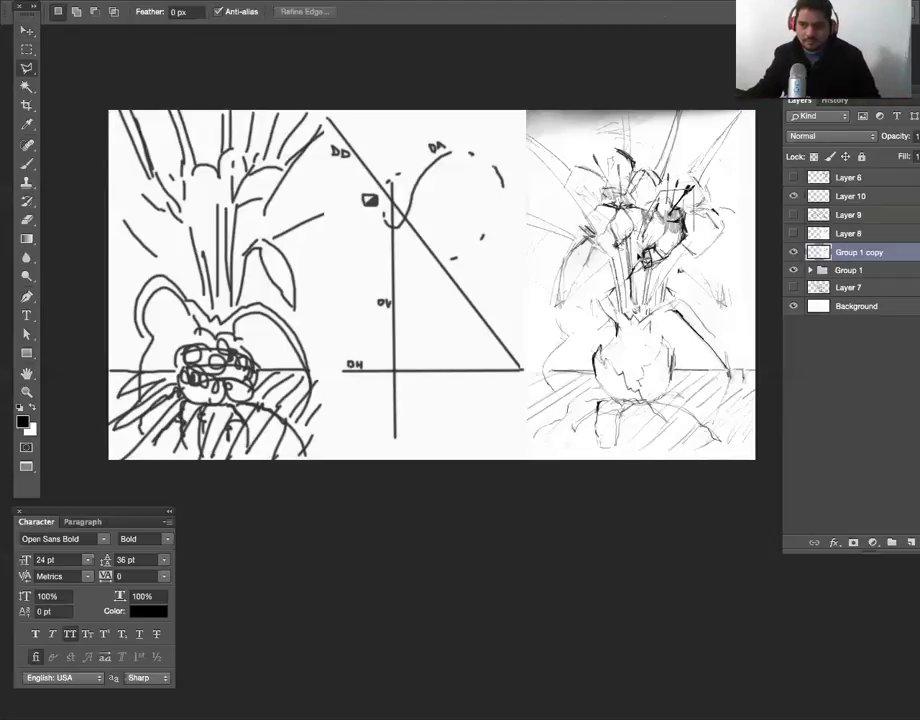
click(700, 238)
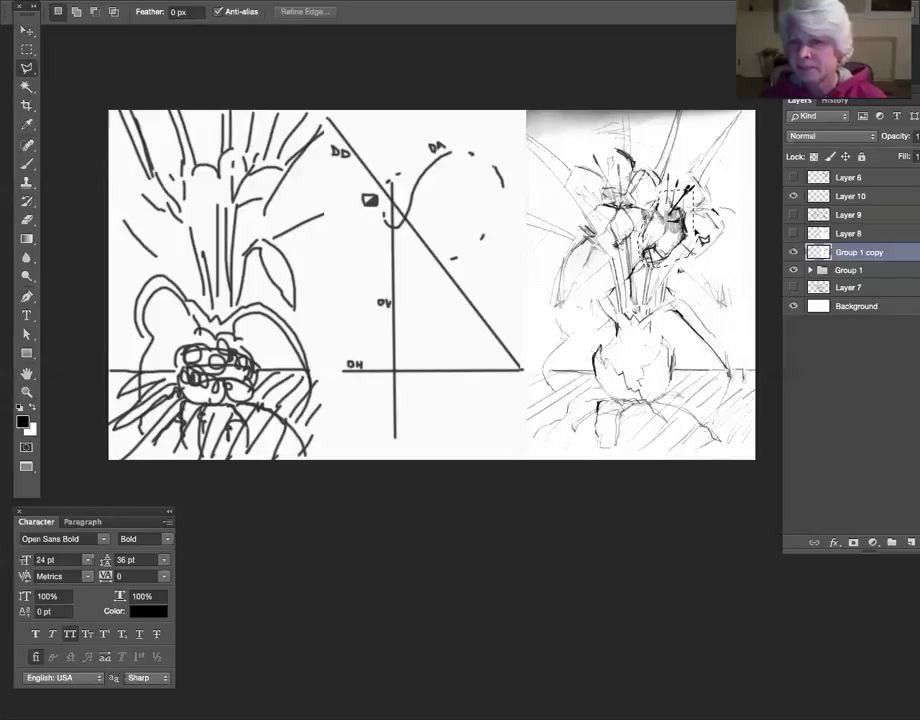
key(v)
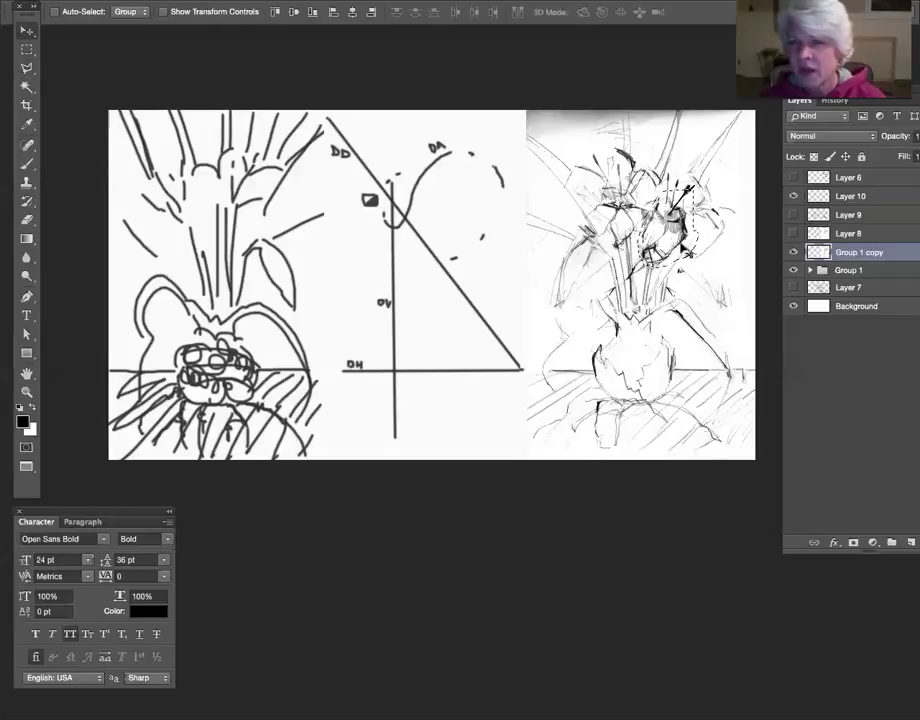
drag(668, 240, 608, 208)
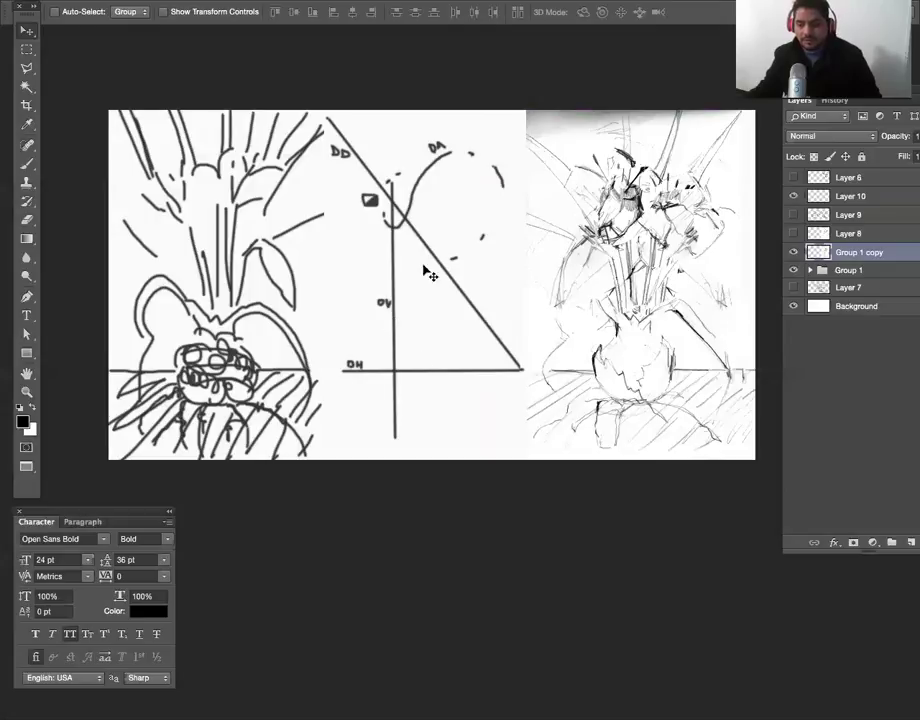
Brush a thick rising diagonal from the left end of the diagram's horizontal line up across the DD line toward the dashed arc.
key(b)
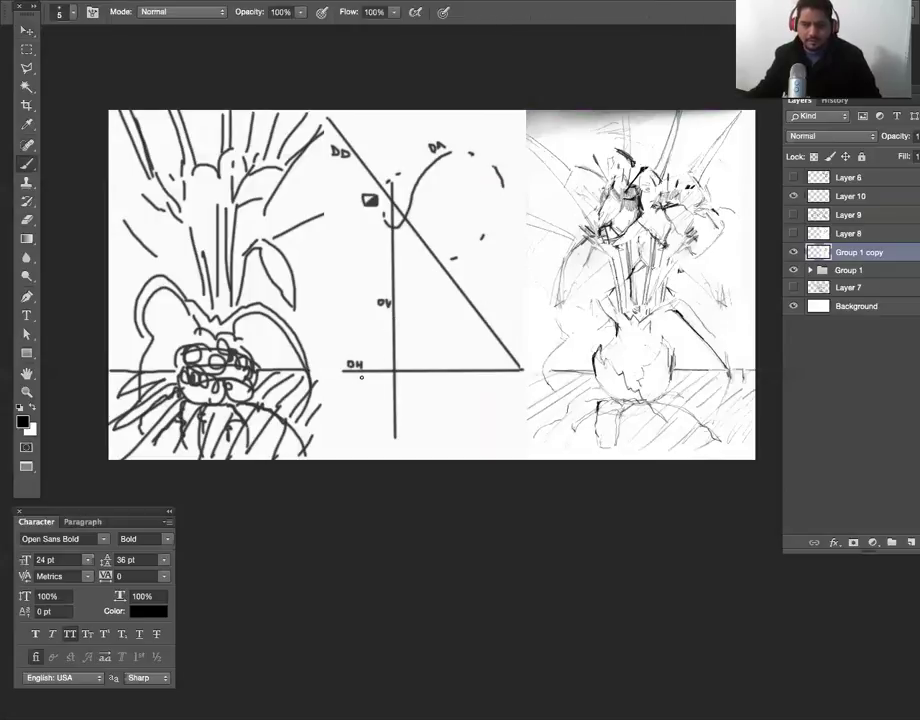
drag(497, 153, 402, 300)
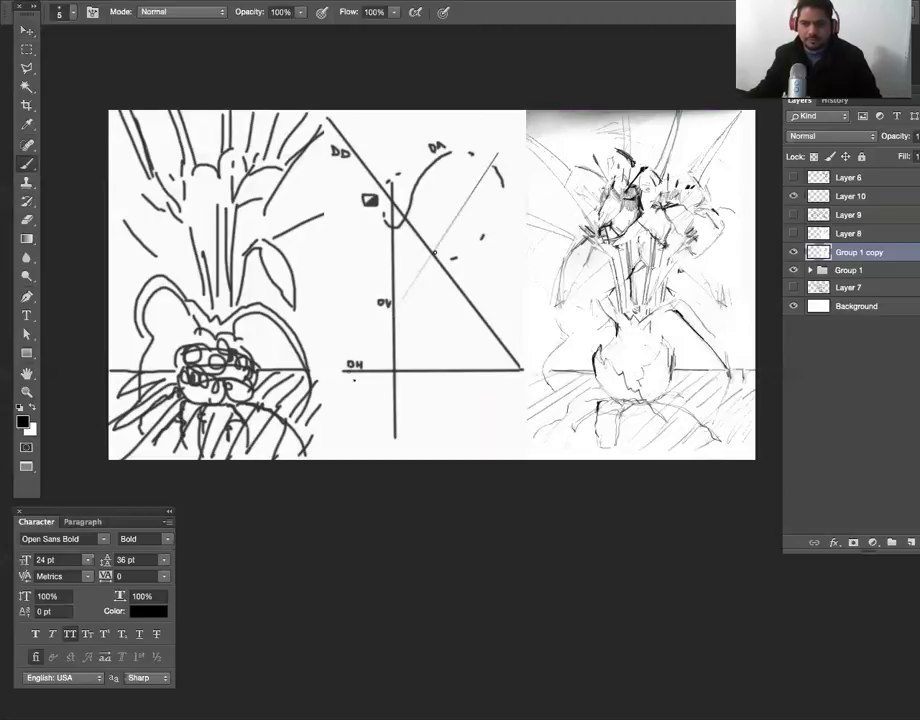
drag(342, 378, 490, 162)
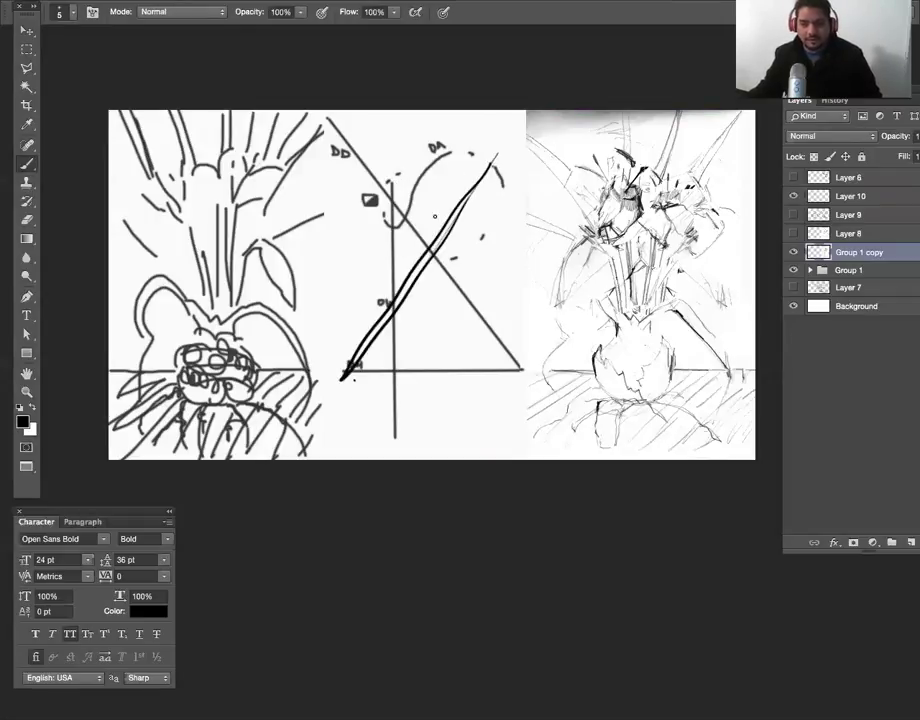
Retrace the diagram's vertical, horizontal and DD lines with the brush and circle the half-black square near the top.
drag(391, 183, 378, 425)
drag(350, 362, 447, 364)
drag(385, 168, 527, 370)
drag(404, 206, 373, 202)
mouse_move(361, 152)
mouse_down()
mouse_move(345, 228)
mouse_move(412, 150)
mouse_move(432, 215)
mouse_move(362, 233)
mouse_up()
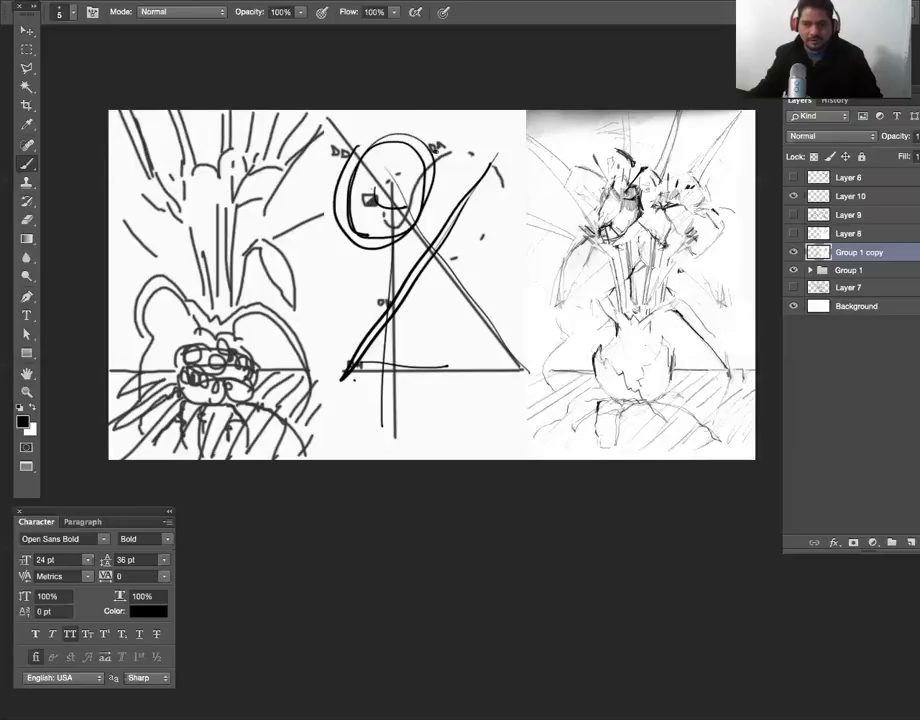
Thicken the diagram's baseline and rising diagonal, then trace a looping curve from the square across the diagonal's upper end.
drag(391, 165, 380, 290)
mouse_move(400, 290)
mouse_down()
mouse_move(348, 370)
mouse_move(528, 369)
mouse_up()
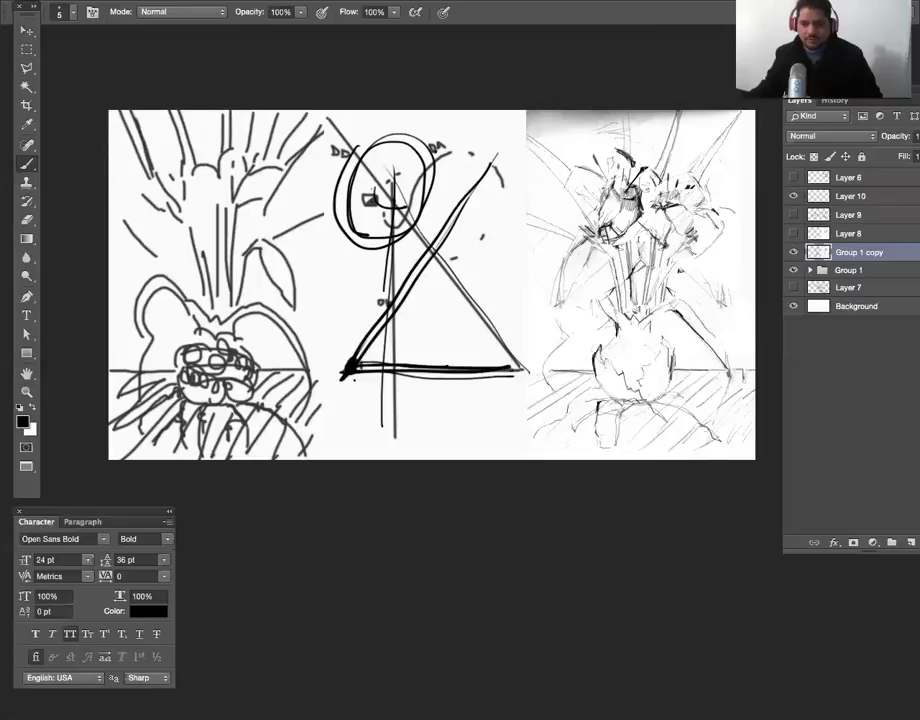
drag(345, 372, 497, 185)
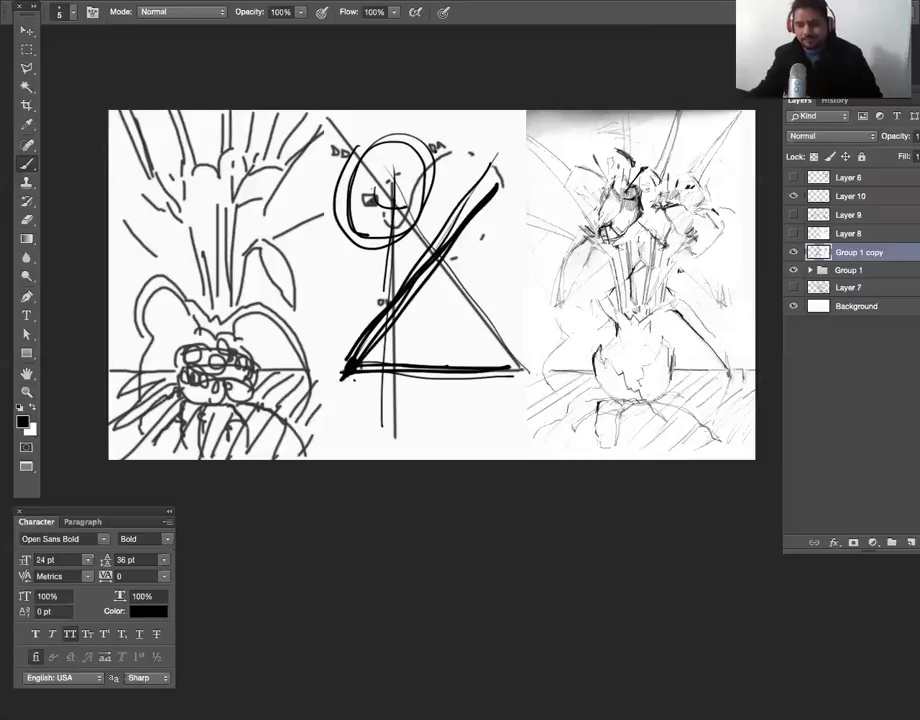
mouse_move(405, 235)
mouse_down()
mouse_move(470, 158)
mouse_move(375, 232)
mouse_up()
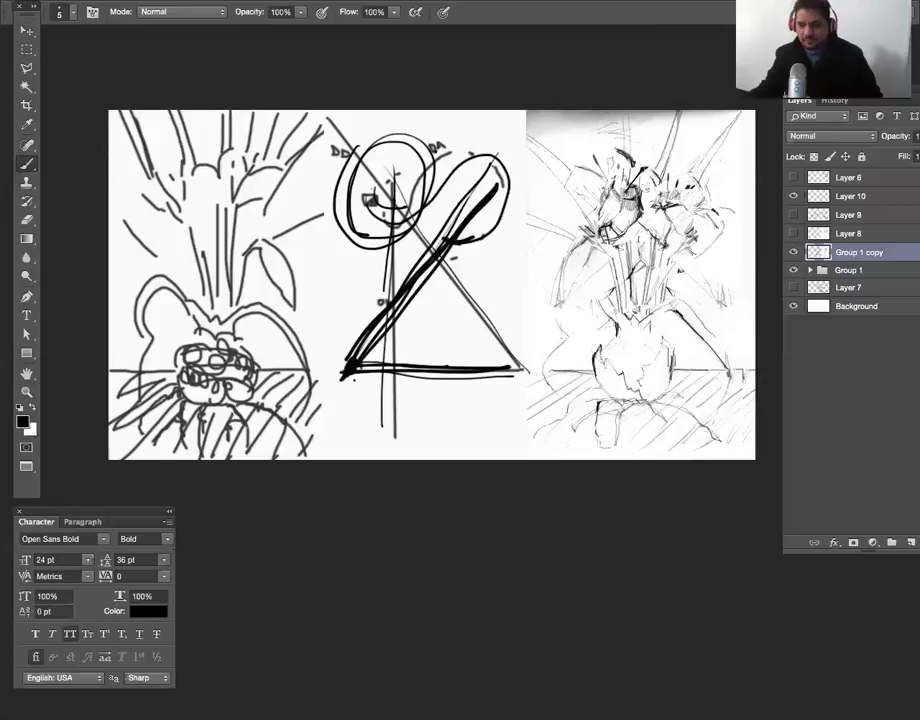
Hide Group 1, erase everything on the Group 1 copy layer and deselect for a blank canvas.
click(793, 270)
key(ctrl+a)
key(Delete)
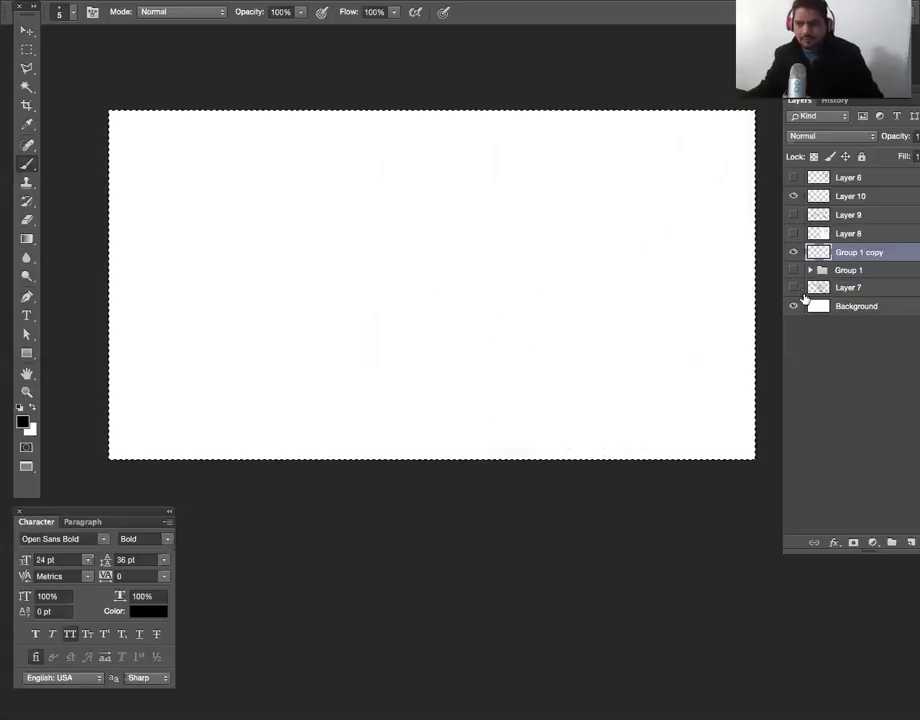
key(ctrl+d)
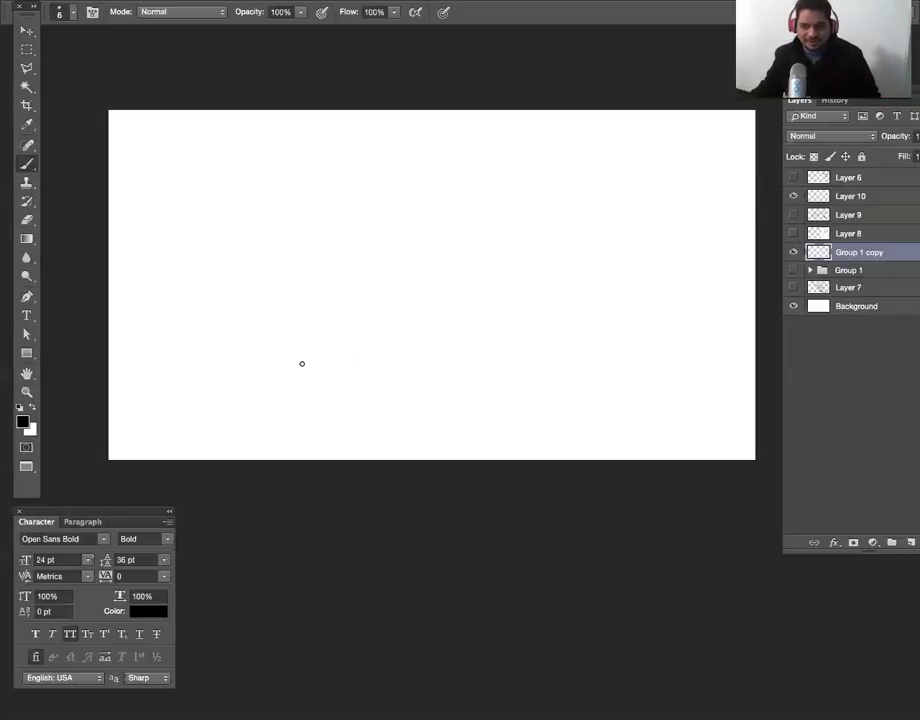
Draw two separate horizontal baselines side by side across the lower canvas with a size 6 brush.
drag(305, 369, 486, 371)
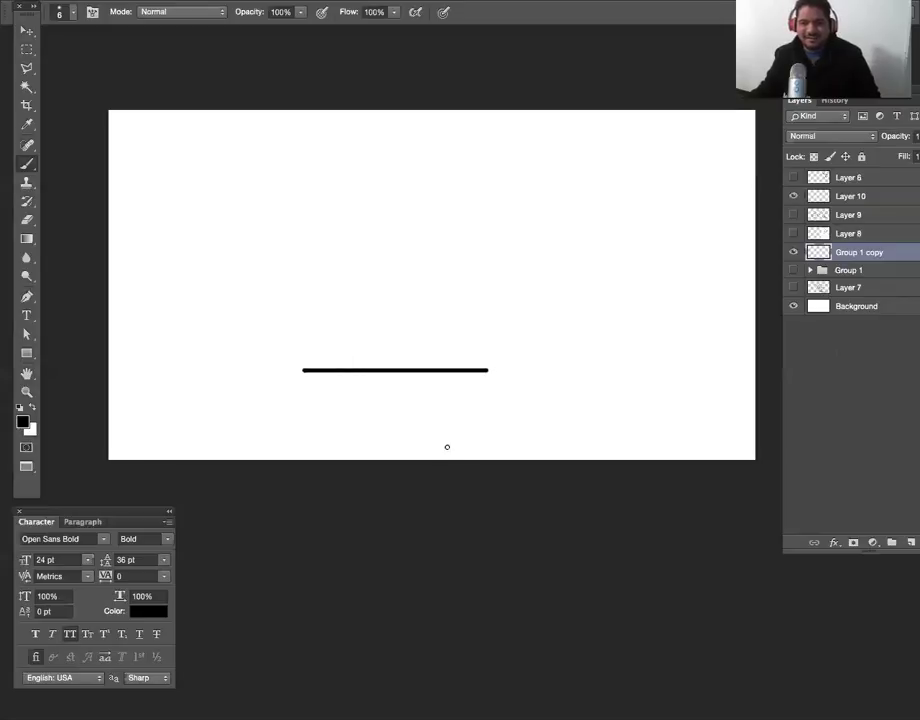
key(ctrl+z)
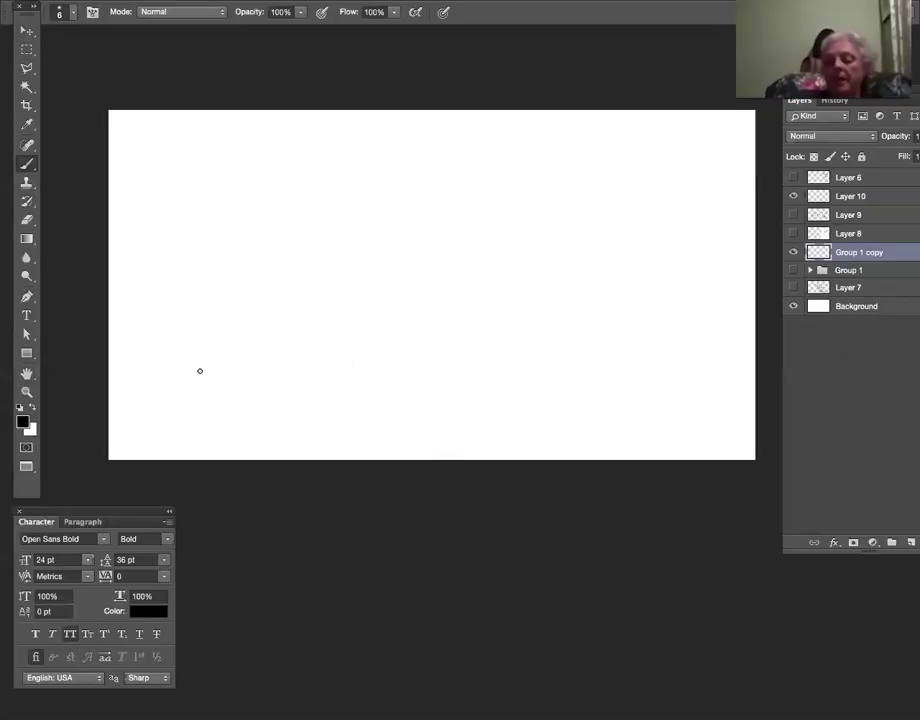
drag(189, 369, 353, 369)
drag(430, 369, 606, 353)
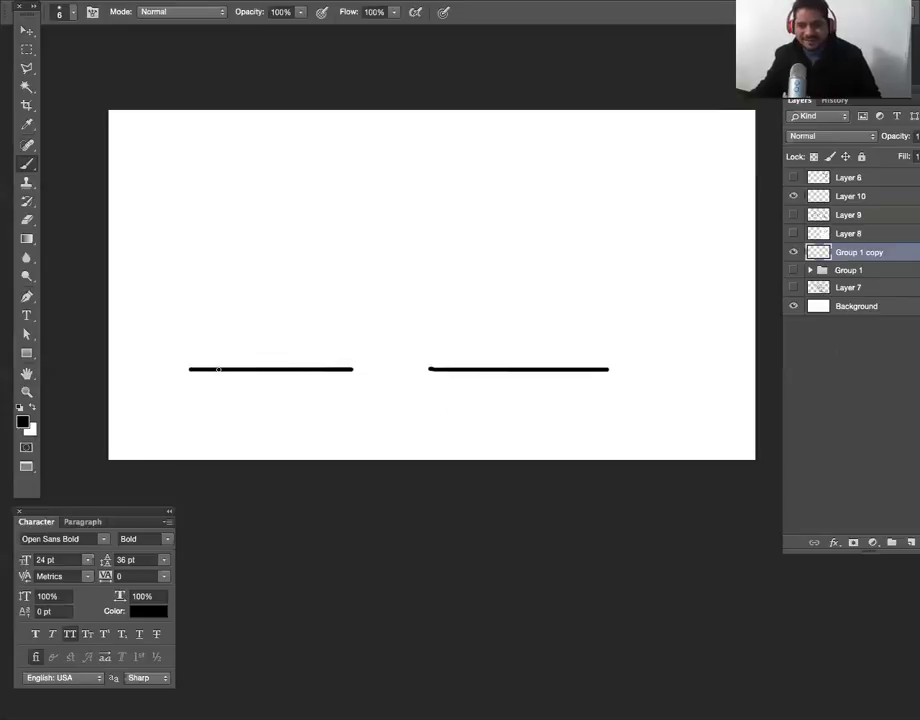
Build the left diagram with a vertical, a rising diagonal from the same corner, a looping curve and a half-black square at the vertical's top.
drag(210, 380, 232, 191)
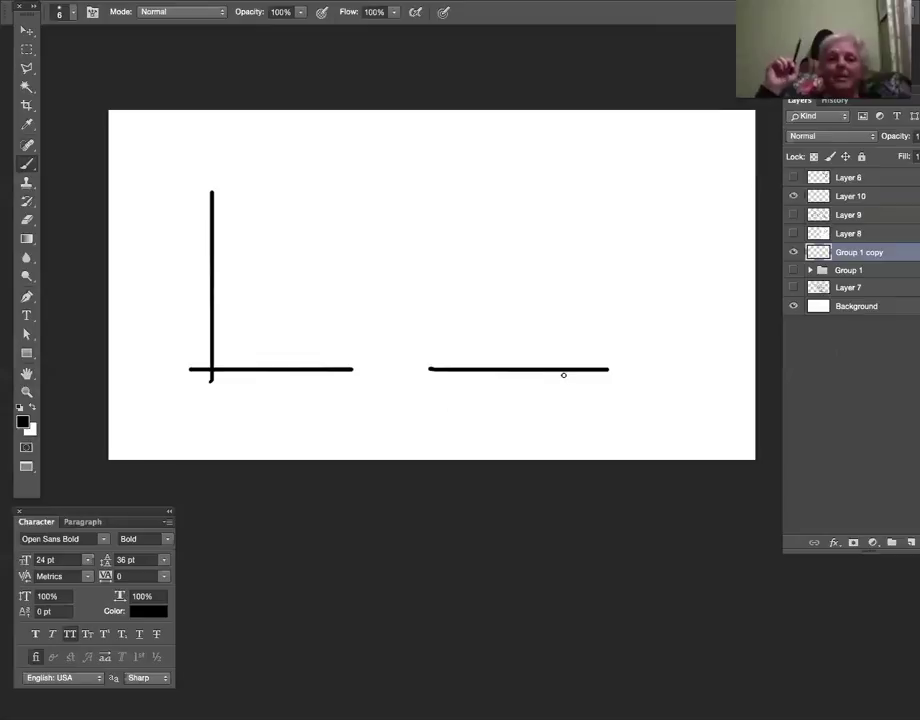
drag(559, 374, 581, 203)
key(super+z)
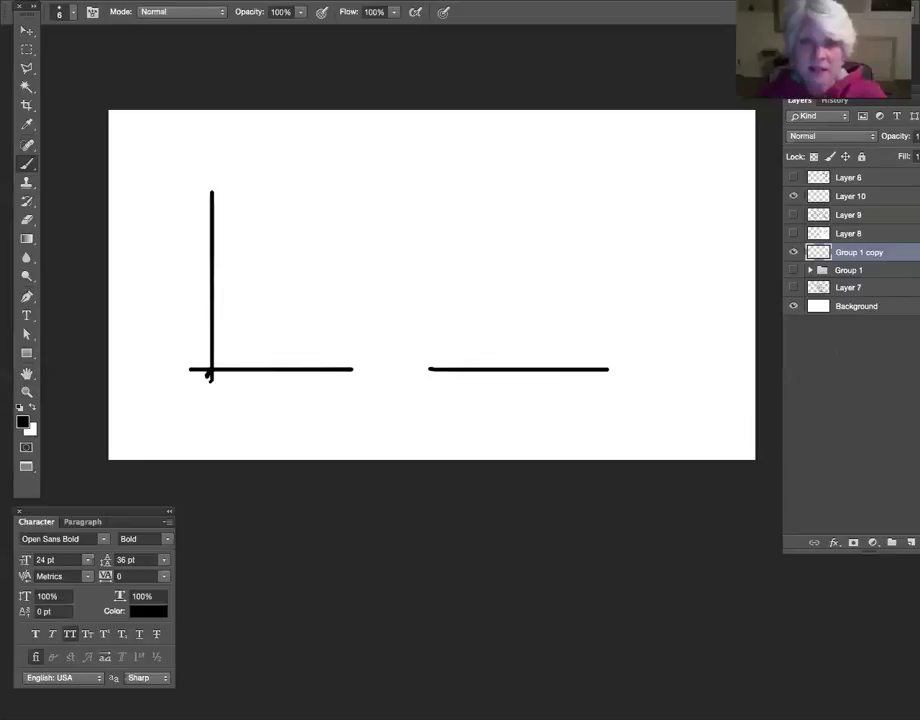
shift+click(353, 186)
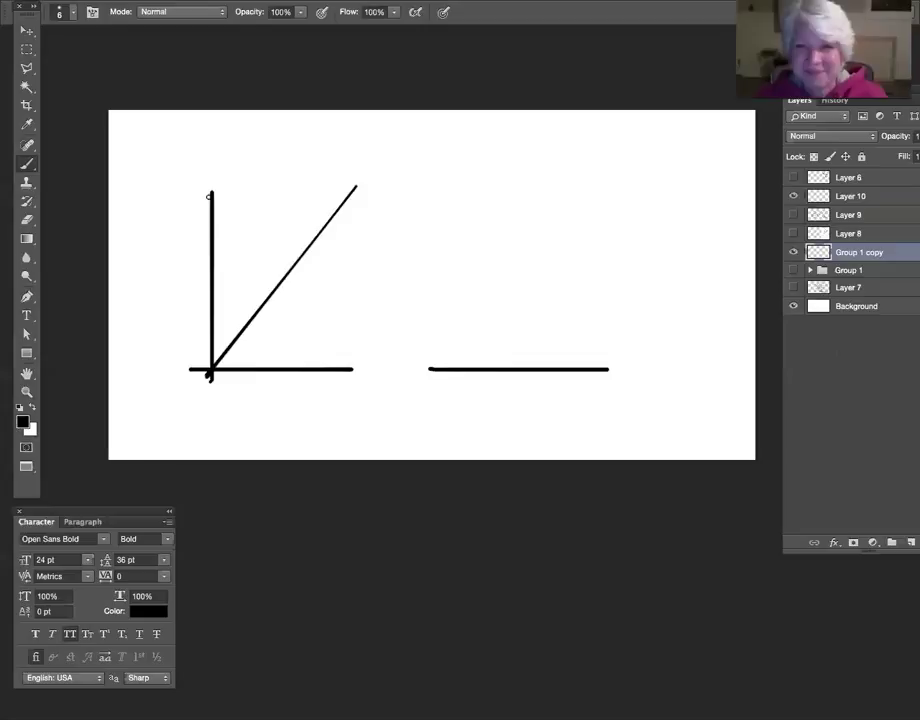
mouse_move(199, 192)
mouse_down()
mouse_move(346, 177)
mouse_move(346, 256)
mouse_move(305, 245)
mouse_up()
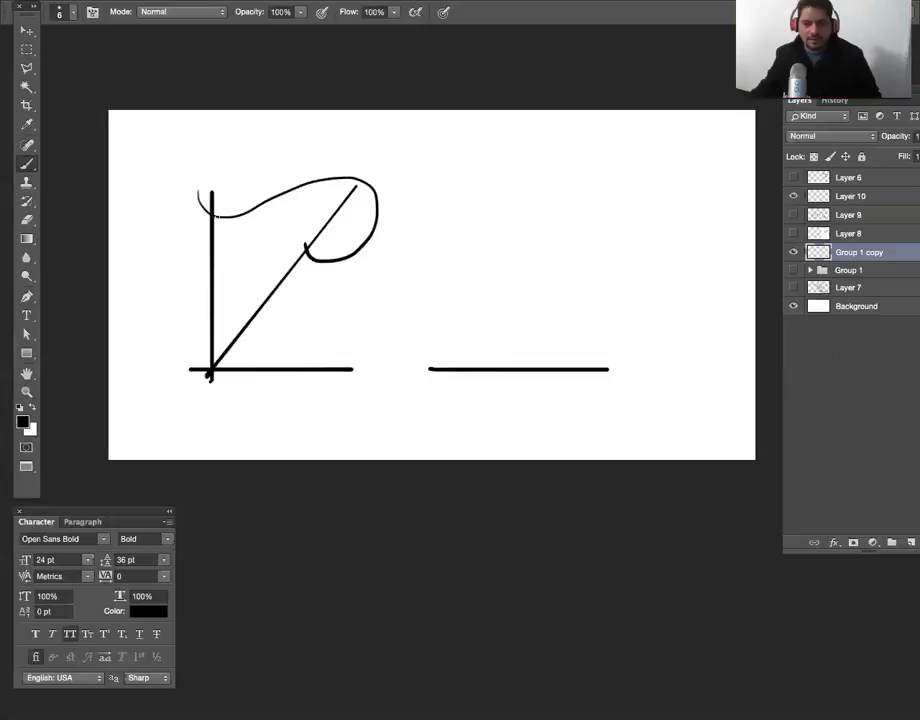
mouse_move(213, 188)
mouse_down()
mouse_move(240, 193)
mouse_move(232, 198)
mouse_up()
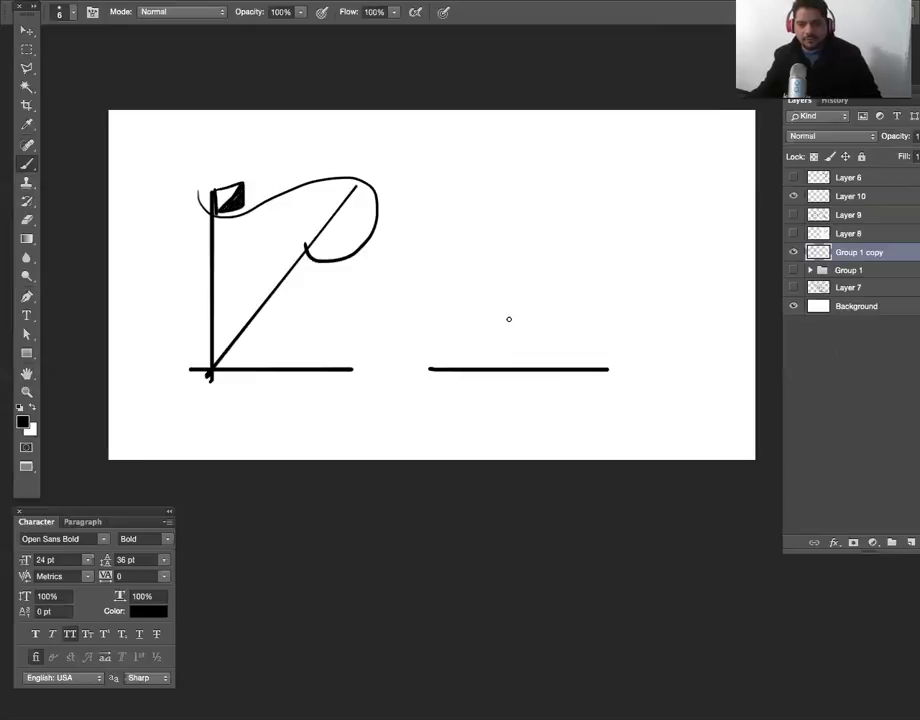
Handwrite the labels DC, DA, DD, DV and DH beside the left diagram's square, curve, diagonal, vertical and baseline.
mouse_move(219, 162)
mouse_down()
mouse_move(219, 178)
mouse_move(298, 182)
mouse_move(284, 172)
mouse_move(290, 184)
mouse_up()
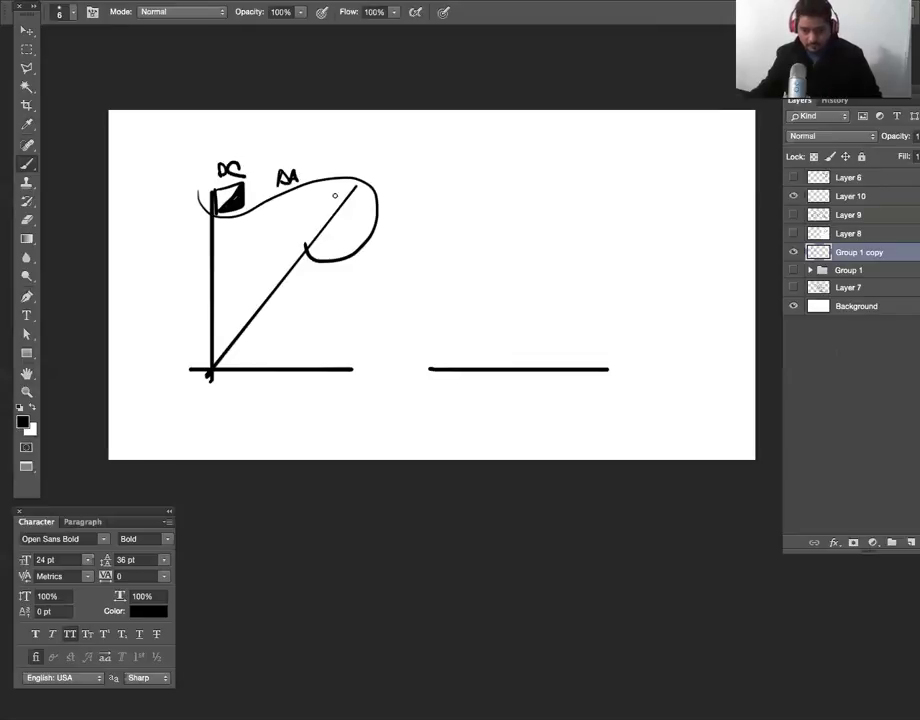
drag(260, 289, 279, 284)
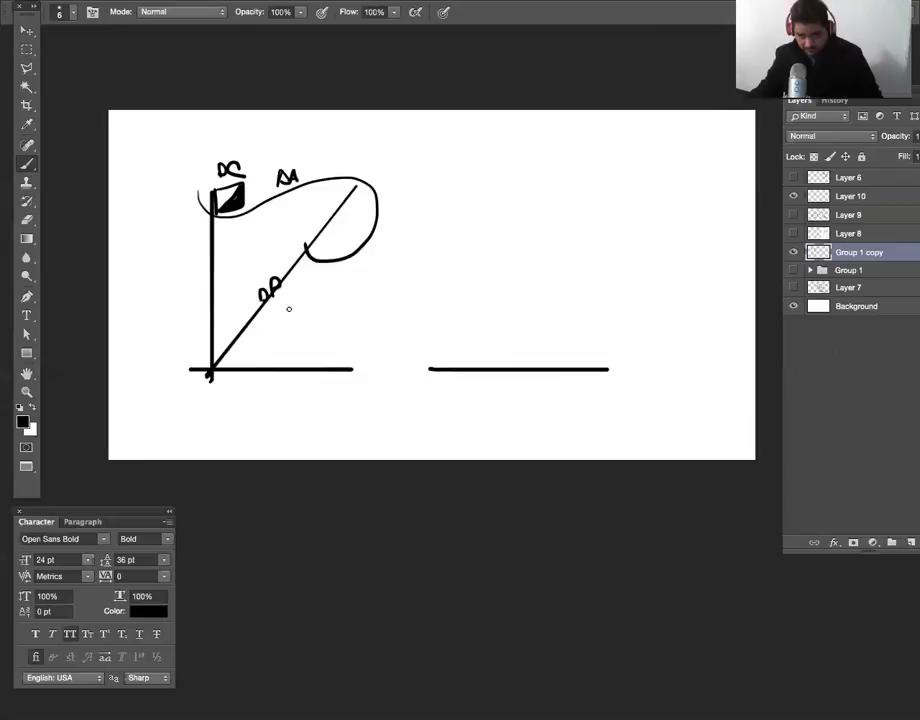
drag(198, 296, 210, 284)
mouse_move(253, 360)
mouse_down()
mouse_move(261, 351)
mouse_move(275, 360)
mouse_up()
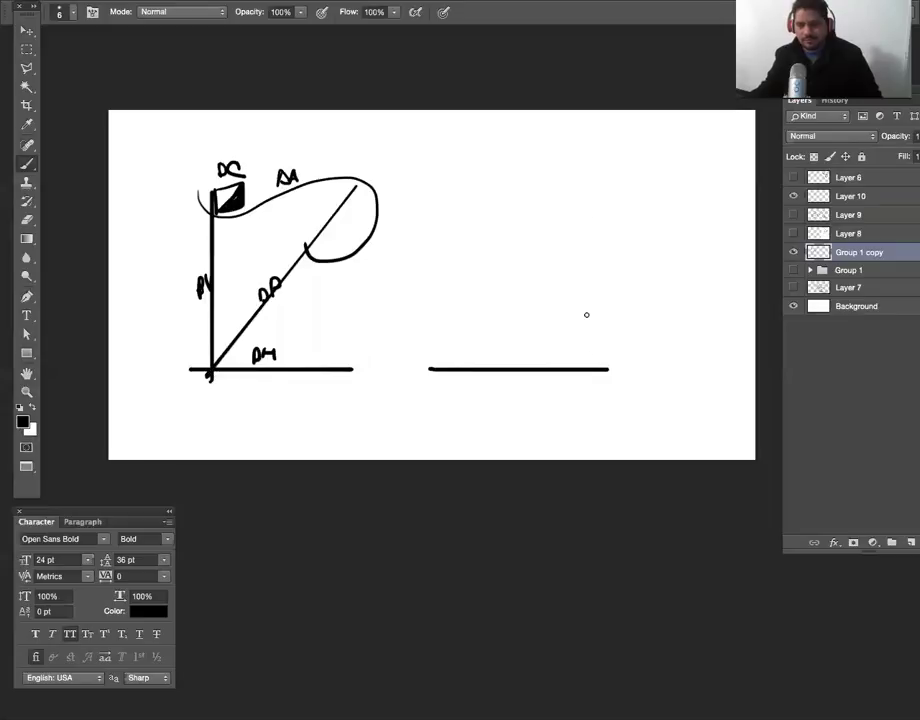
Build the right diagram with a vertical near the baseline's right end, a diagonal falling left, an S-curve and a half-black square inside its loop.
click(574, 203)
shift+click(574, 369)
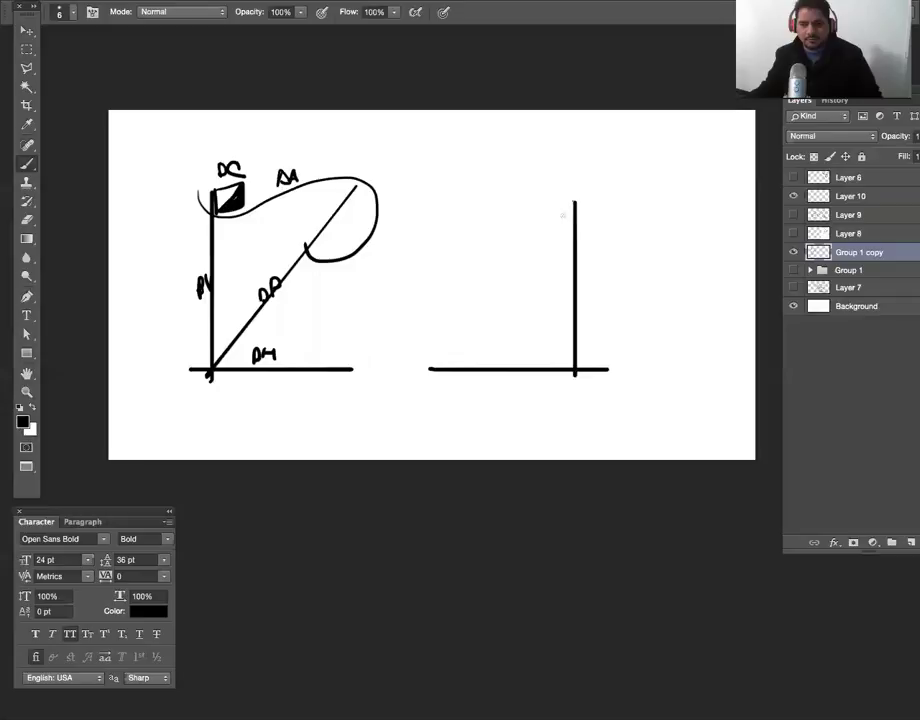
drag(574, 203, 450, 378)
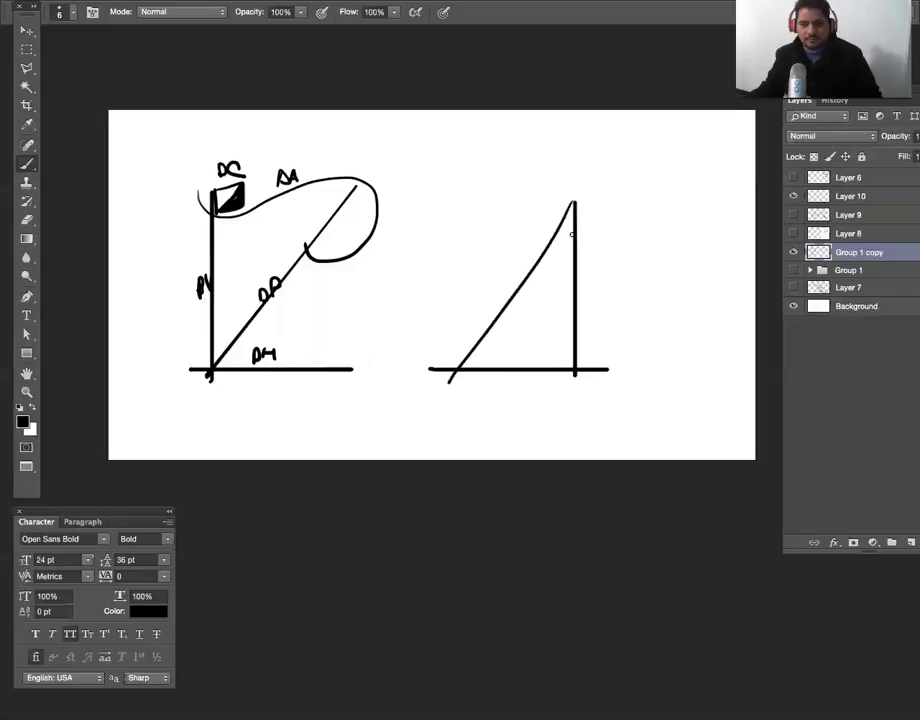
mouse_move(472, 240)
mouse_down()
mouse_move(486, 174)
mouse_move(575, 205)
mouse_up()
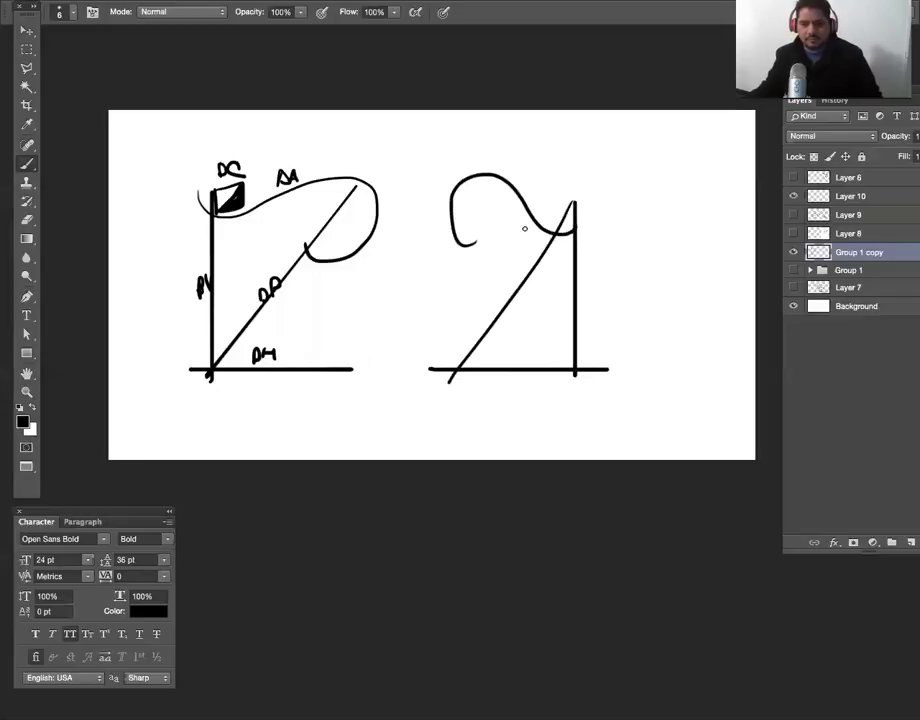
mouse_move(474, 216)
mouse_down()
mouse_move(493, 214)
mouse_move(494, 236)
mouse_up()
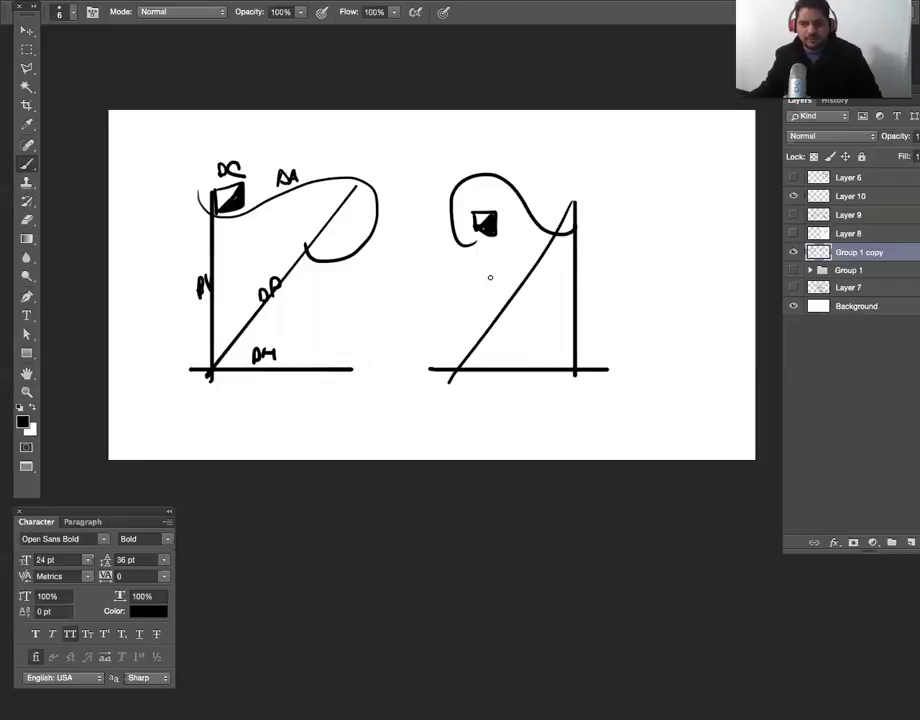
Sketch an arrowed path on the right diagram from a baseline circle up along the curve, spiralling around the square, with short arcs beneath it.
mouse_move(503, 368)
mouse_down()
mouse_move(517, 324)
mouse_move(538, 307)
mouse_move(569, 243)
mouse_move(459, 186)
mouse_move(463, 243)
mouse_move(495, 126)
mouse_move(544, 133)
mouse_up()
mouse_move(462, 212)
mouse_down()
mouse_move(500, 232)
mouse_move(458, 225)
mouse_move(485, 236)
mouse_up()
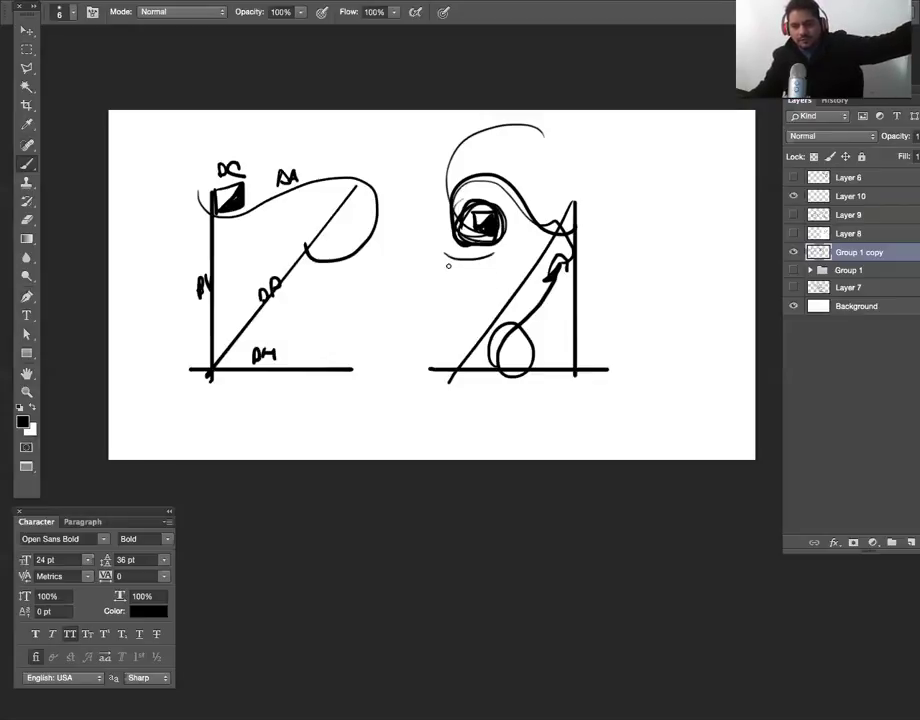
drag(446, 252, 500, 250)
drag(448, 262, 497, 260)
drag(455, 272, 490, 268)
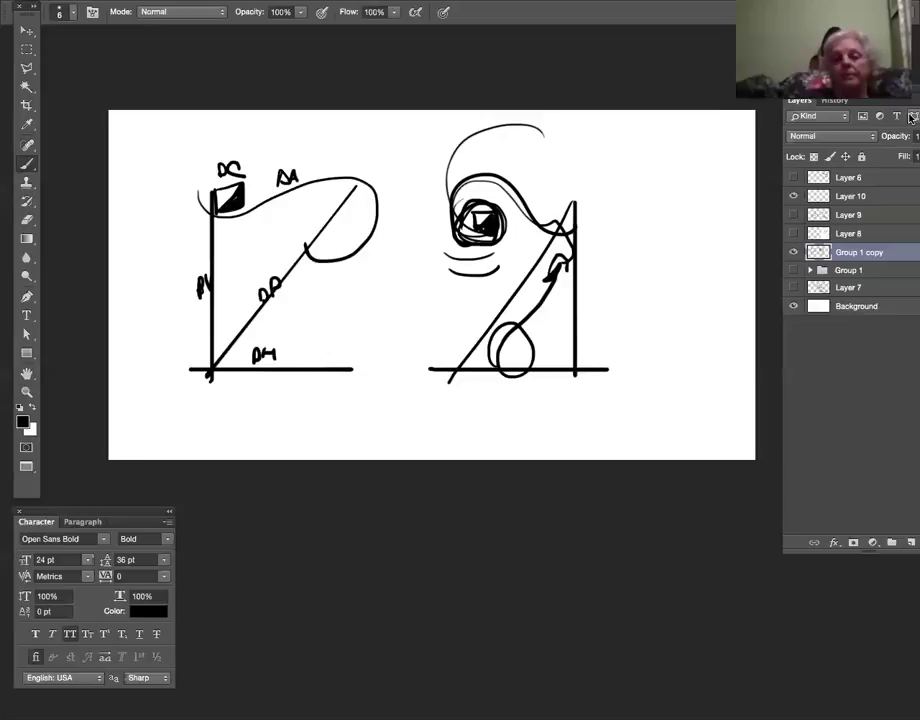
Draw a rising arrow beside the left diagram and trace a rectangular frame around its vertical, baseline and diagonal.
mouse_move(150, 322)
mouse_down()
mouse_move(165, 330)
mouse_move(140, 365)
mouse_up()
mouse_move(205, 188)
mouse_down()
mouse_move(345, 187)
mouse_move(362, 345)
mouse_move(356, 380)
mouse_move(212, 376)
mouse_up()
drag(363, 236, 358, 370)
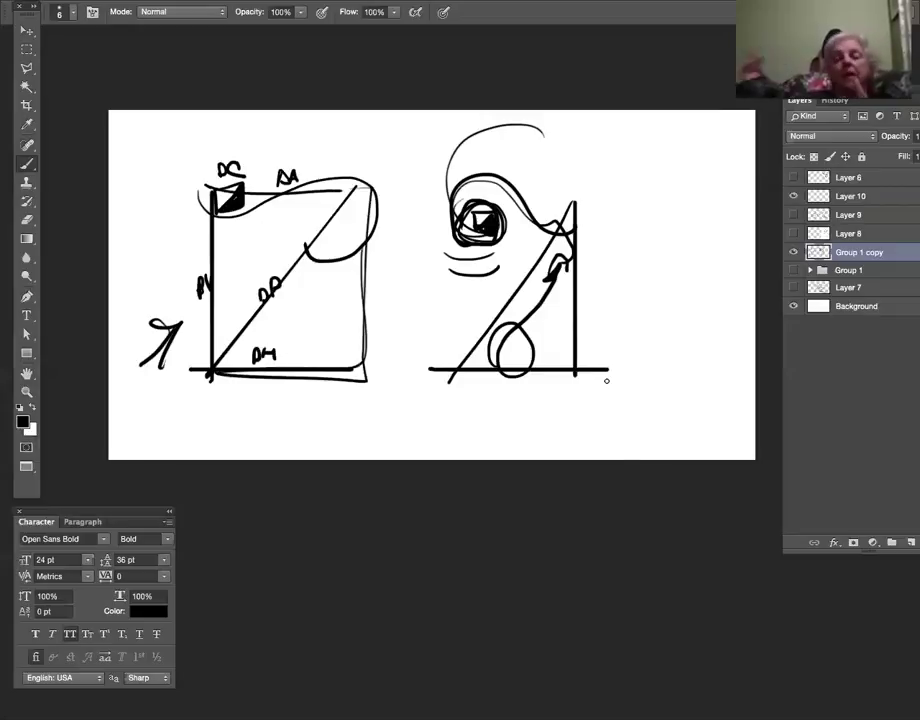